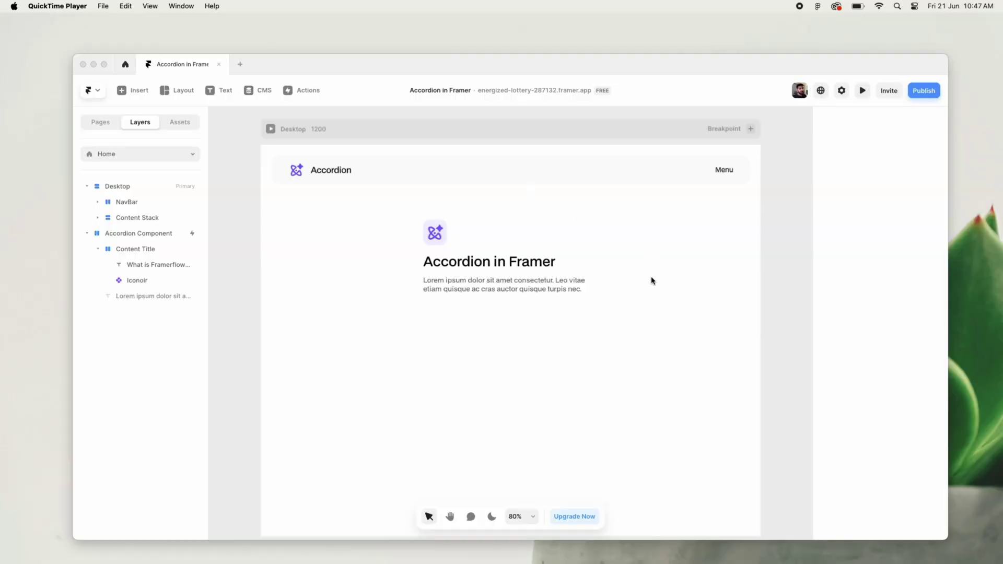
Scroll the Framer canvas down to the Accordion Component
scroll(575, 346, "down", 4)
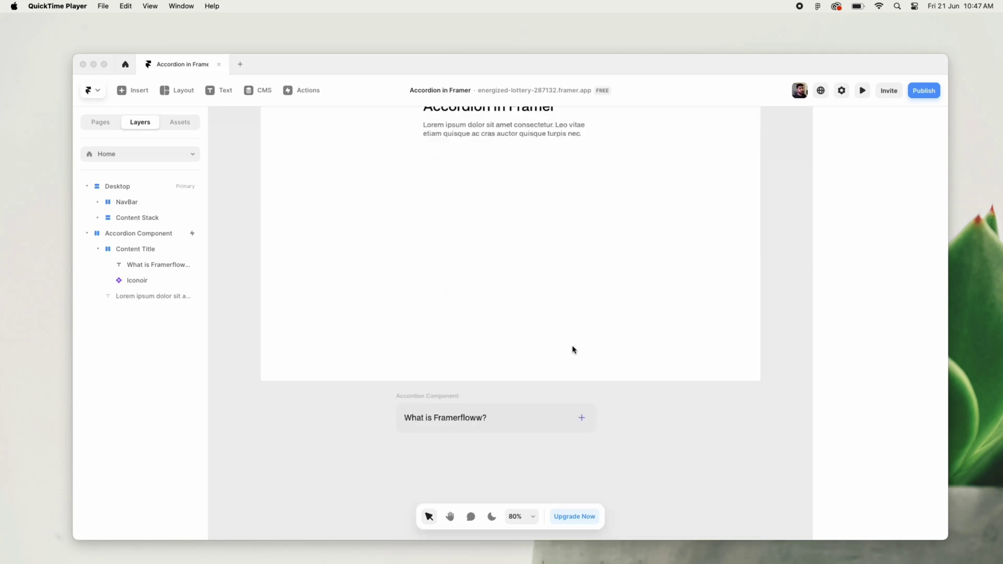
left_click(448, 401)
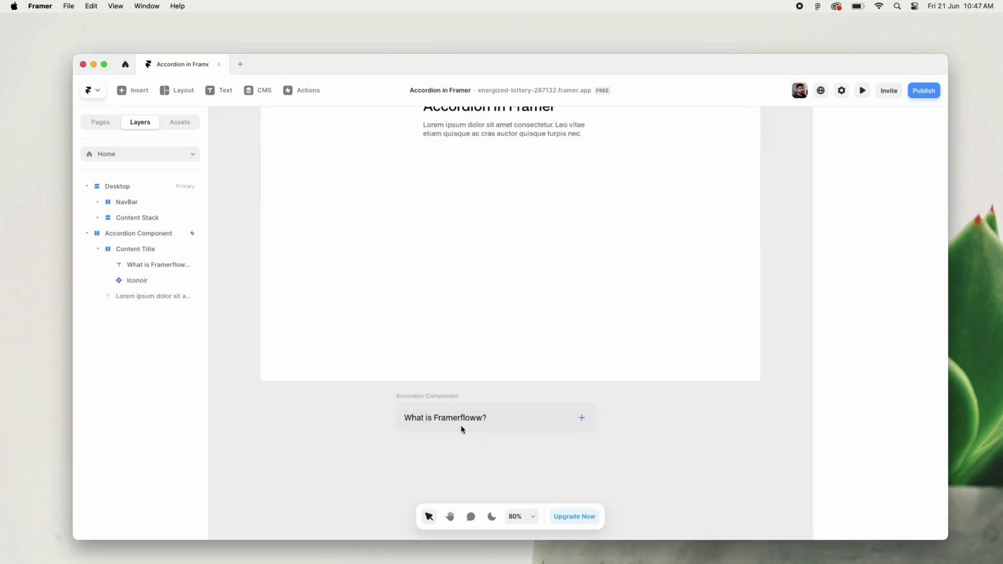
scroll(490, 441, "down", 2)
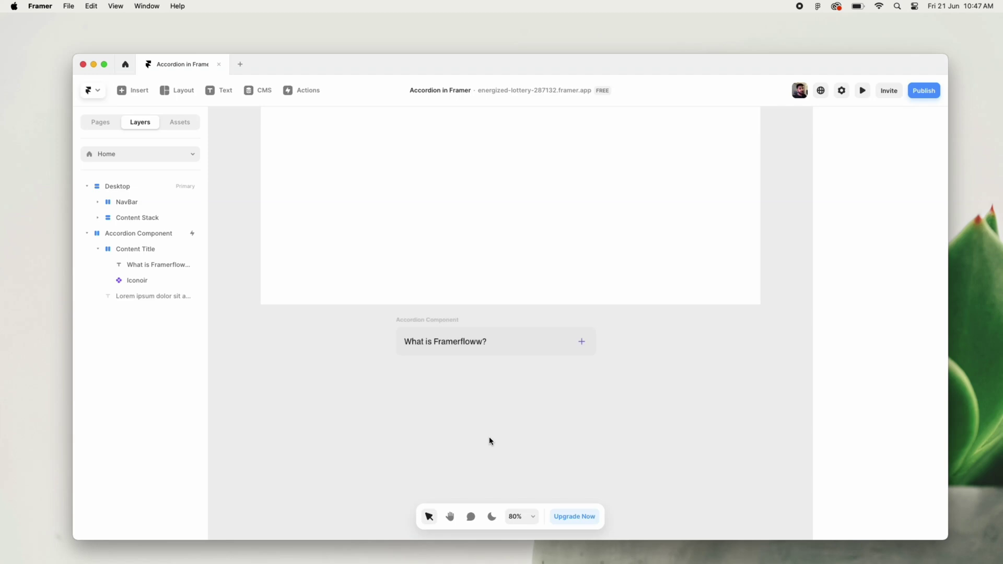
scroll(418, 391, "up", 1)
scroll(412, 373, "down", 4)
scroll(416, 365, "up", 1)
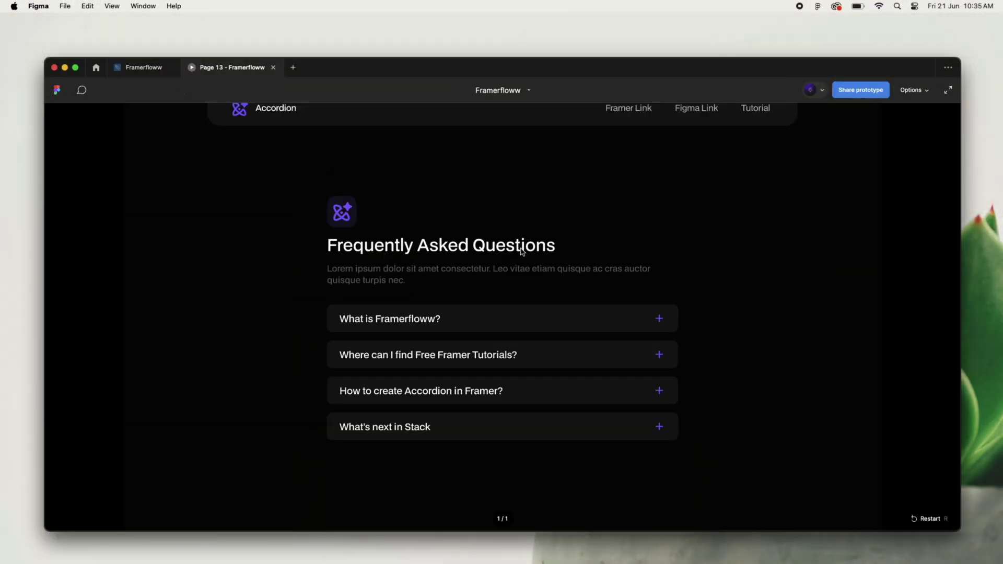
Expand the first item in the Figma FAQ reference, then zoom in on the accordion bar
left_click(659, 318)
scroll(642, 313, "down", 15)
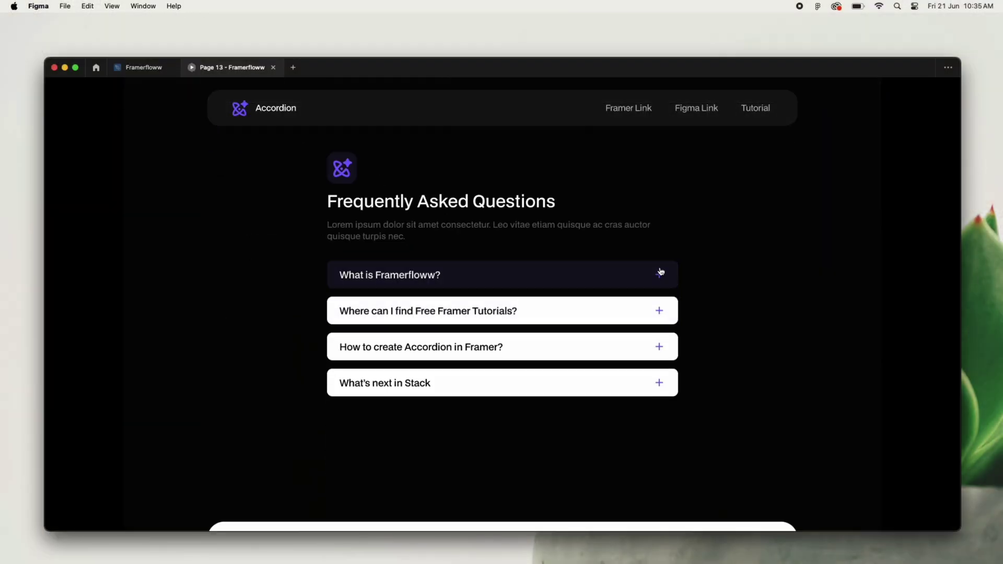
scroll(689, 261, "down", 5)
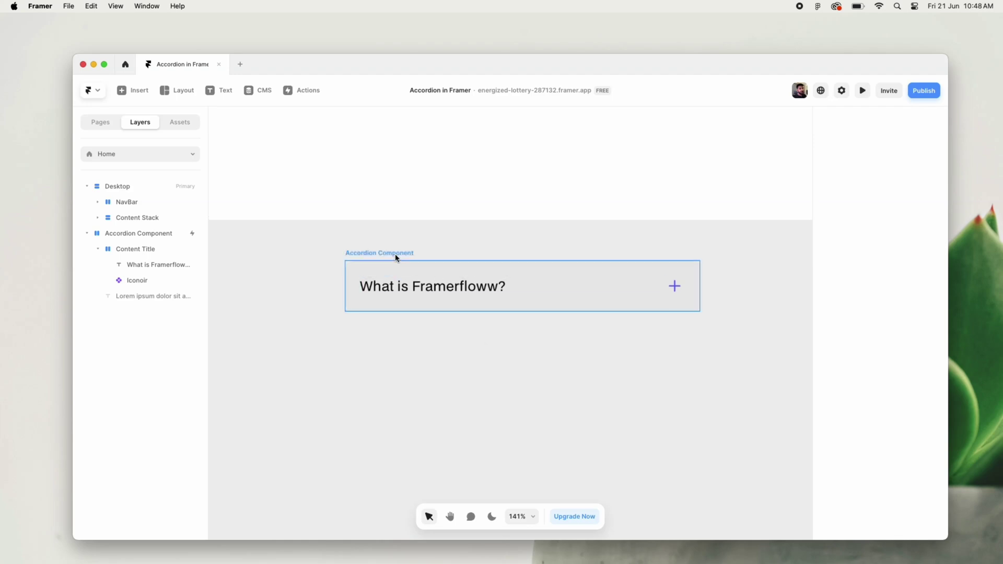
Convert the accordion frame into an Accordion Component and select its question title text
left_click(395, 258)
right_click(396, 257)
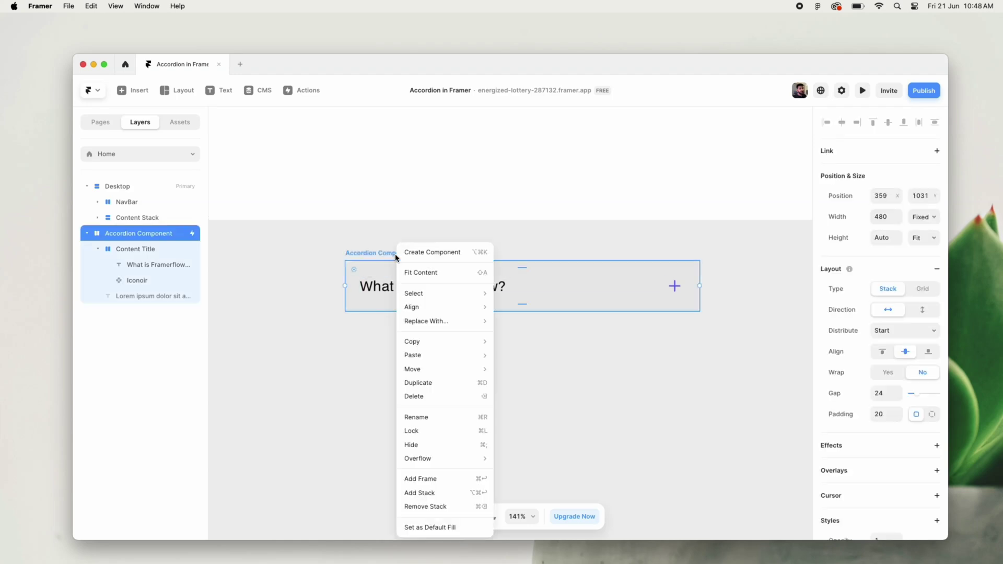
left_click(433, 252)
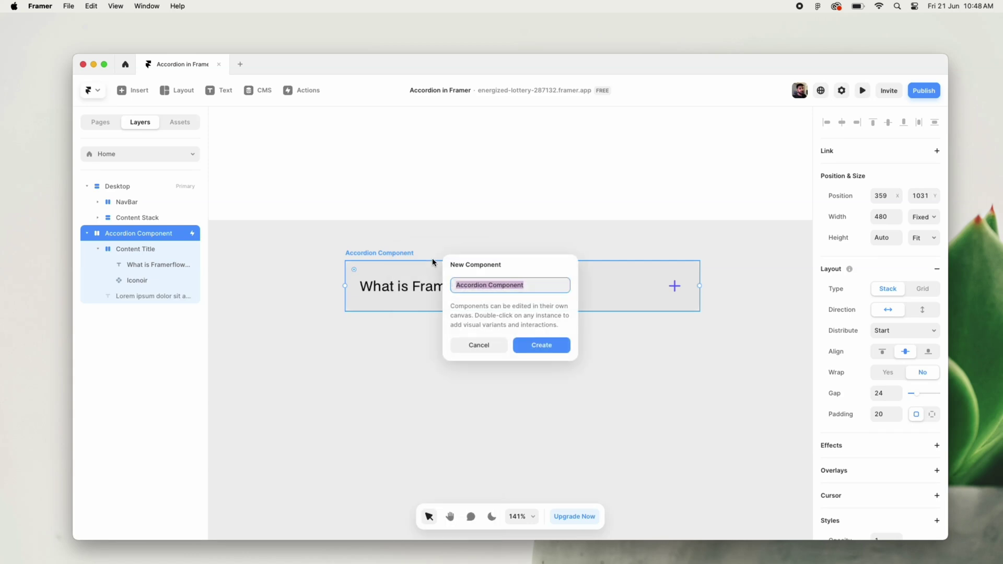
left_click(523, 340)
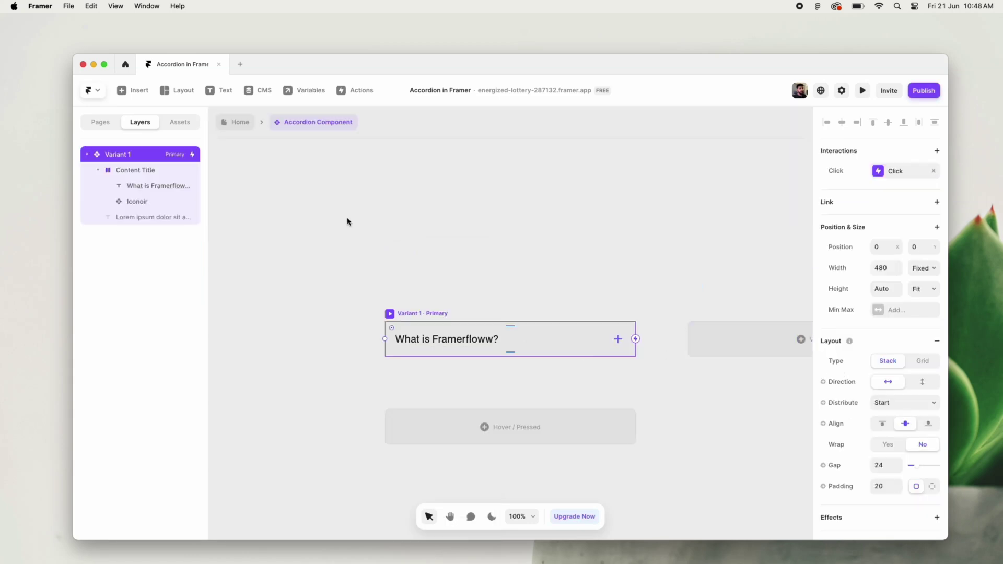
left_click(500, 344)
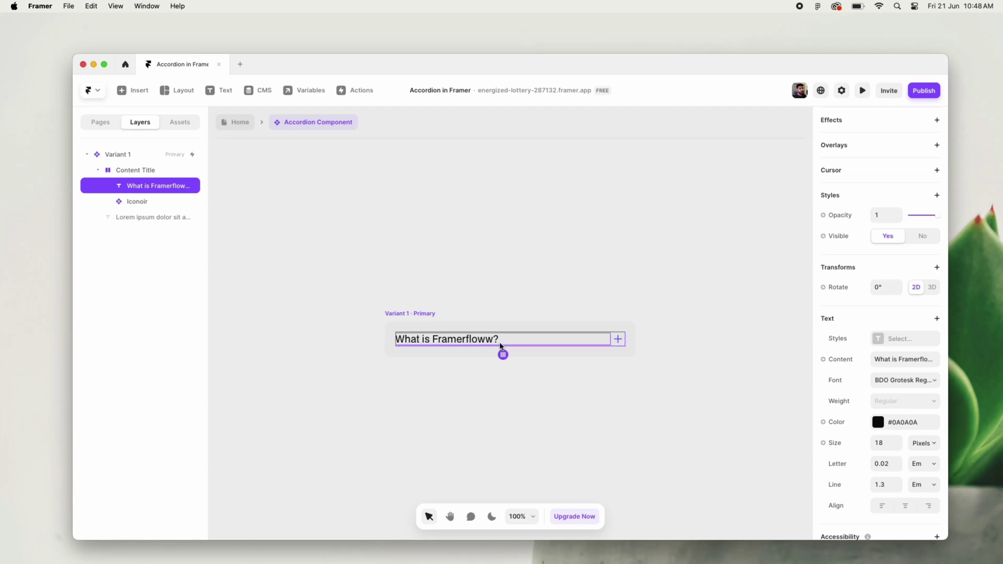
Duplicate the title outside Content Title, stack the items vertically with gap 16, and rename layers
key("super+d")
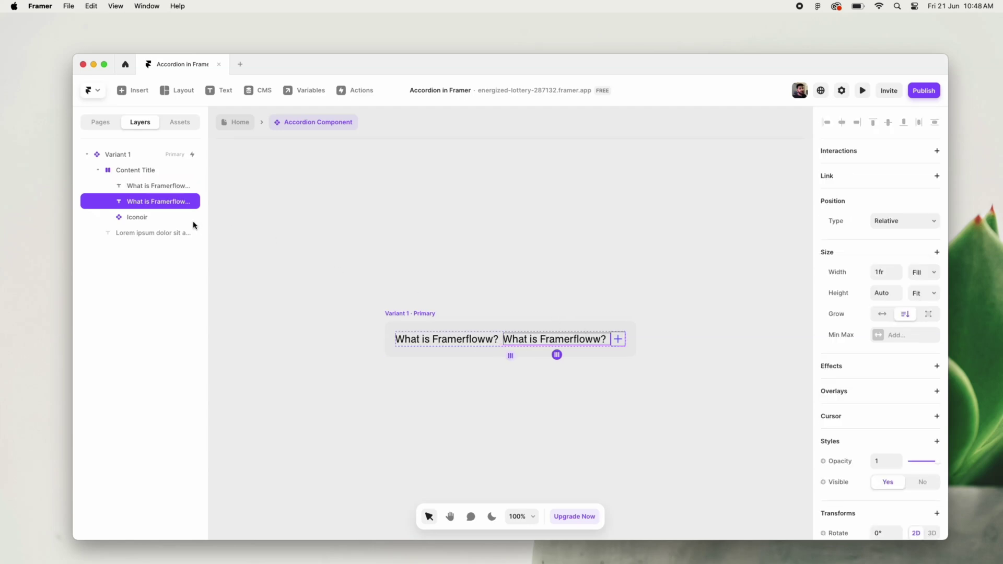
left_click_drag(160, 210, 149, 179)
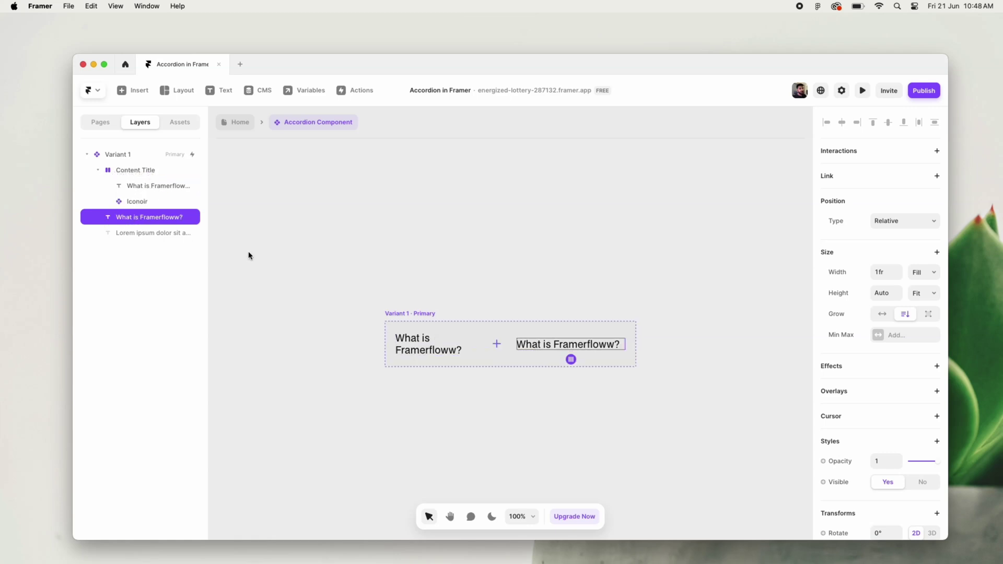
left_click(108, 173)
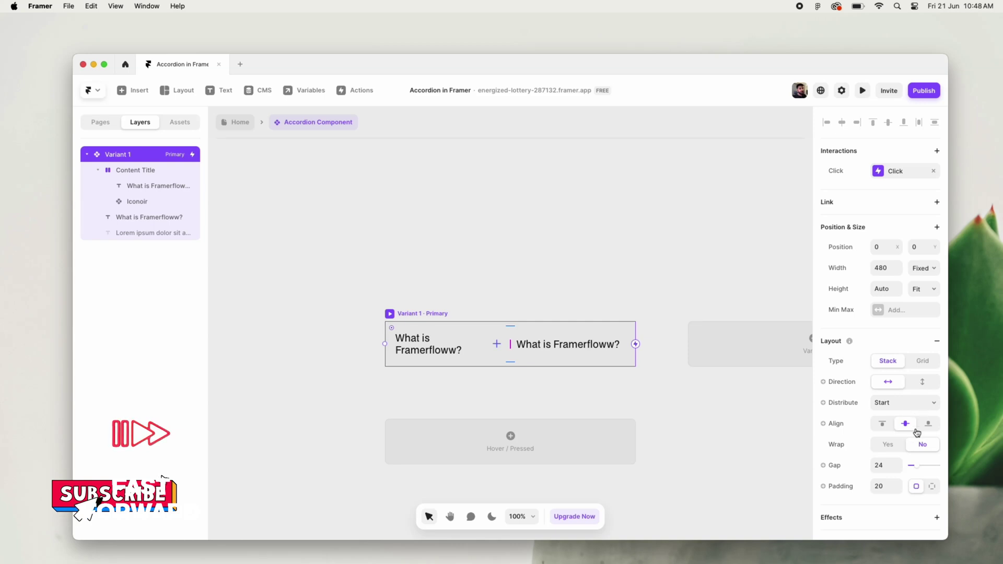
left_click(921, 381)
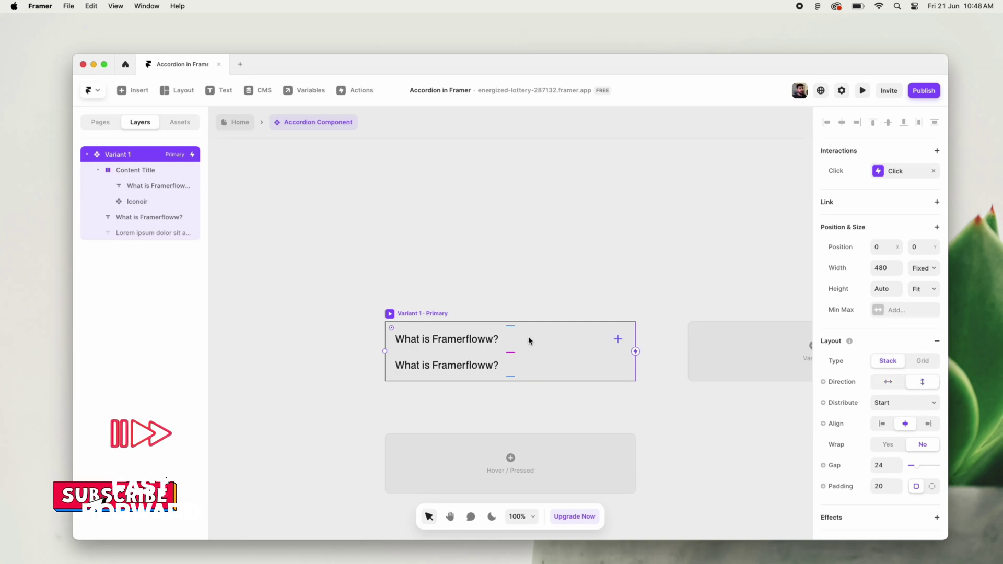
left_click(883, 465)
type("16")
key("Return")
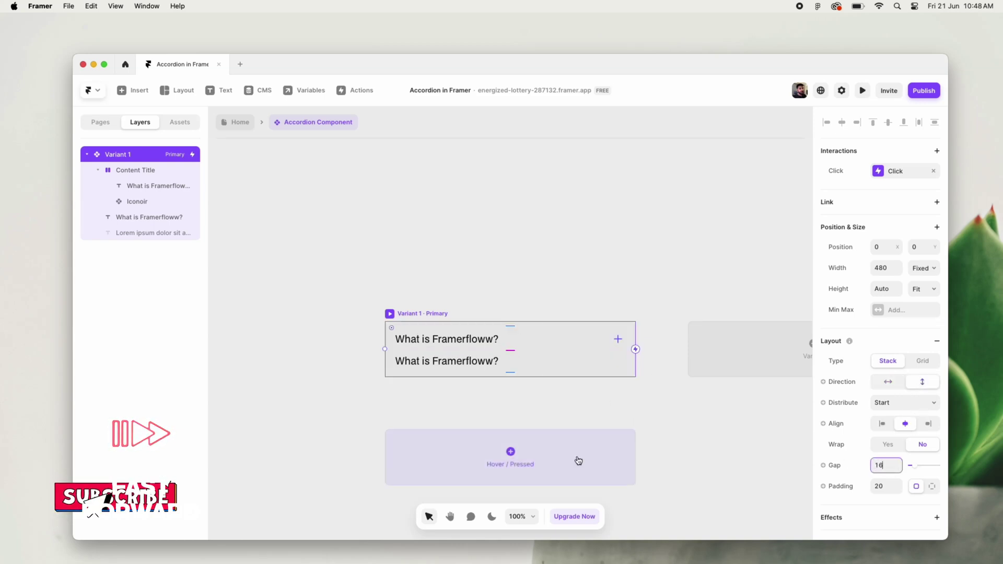
double_click(129, 155)
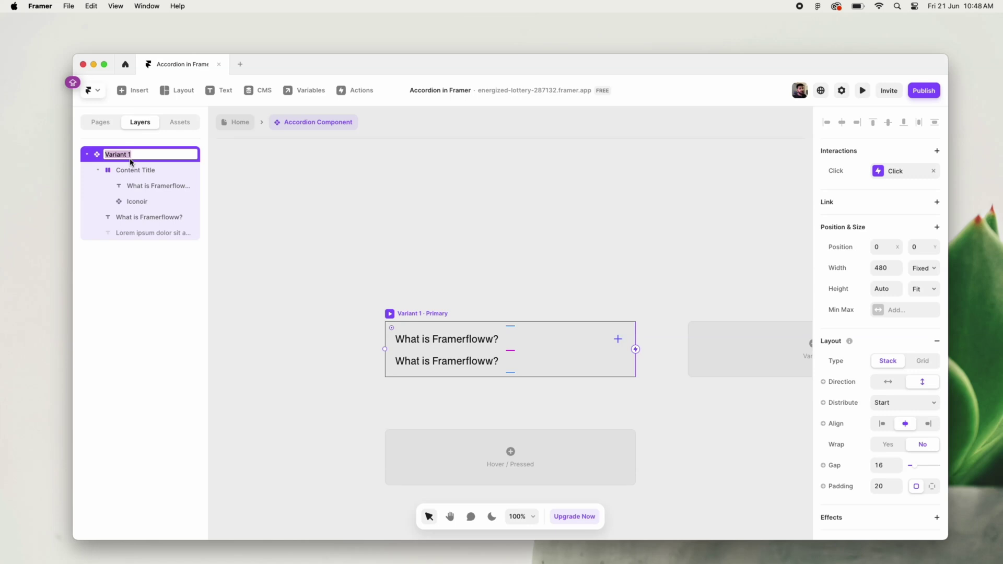
type("C")
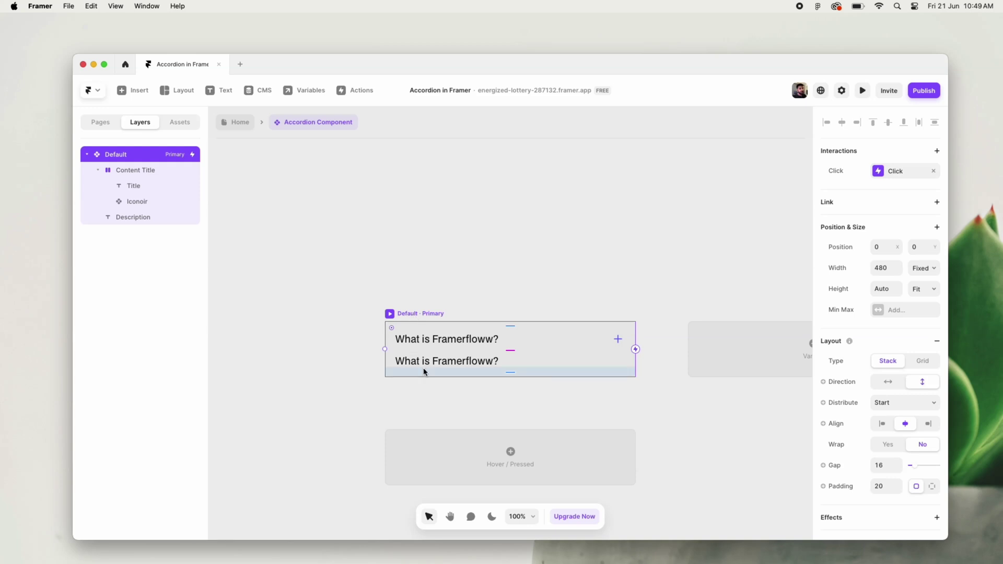
Paste the Framerfloww answer into Description, setting 16 px BDO Grotesk Light
left_click(424, 366)
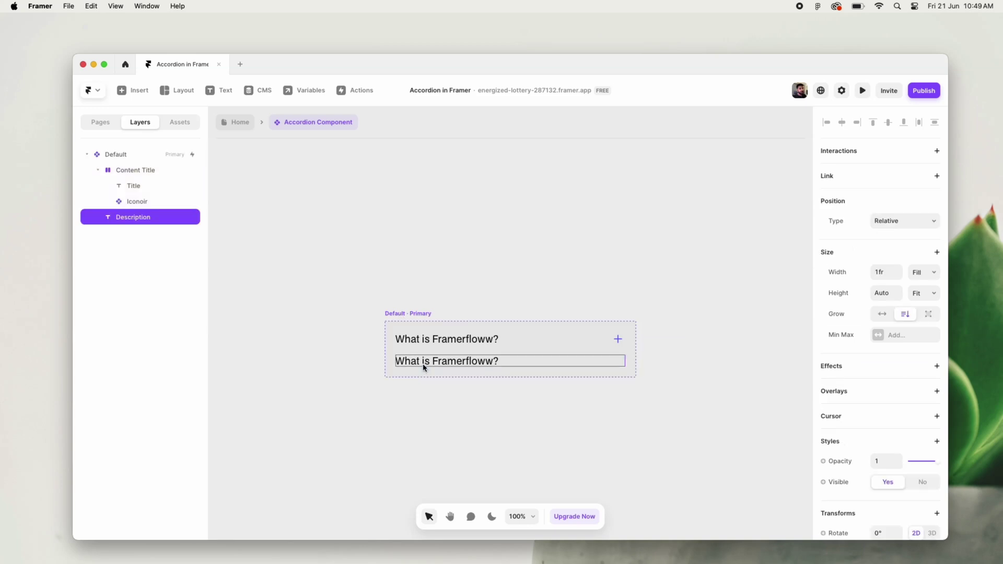
double_click(424, 367)
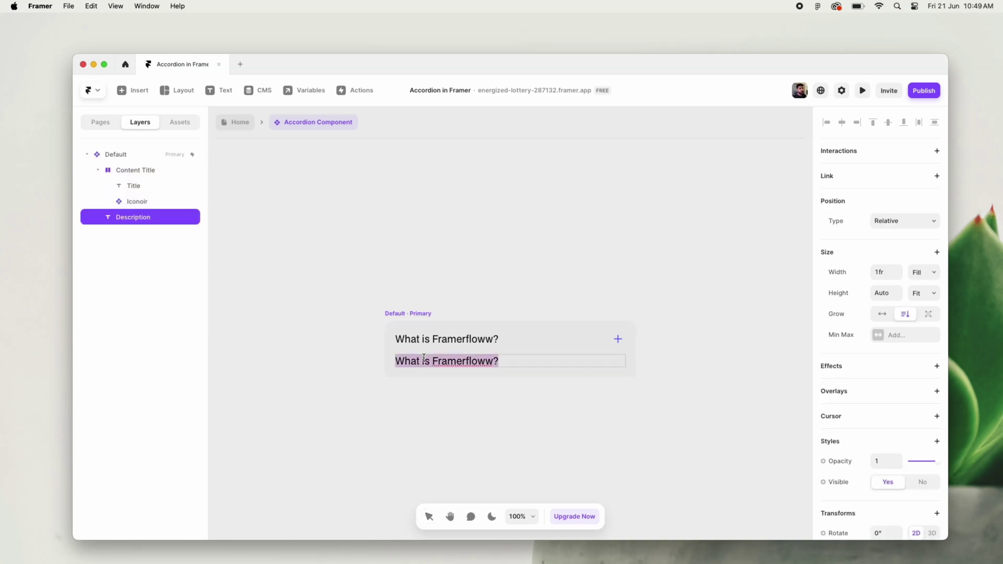
type("Framerfloww is a platform where you can learn to design, develop and publish websites using framer.")
key("Escape")
scroll(888, 444, "down", 5)
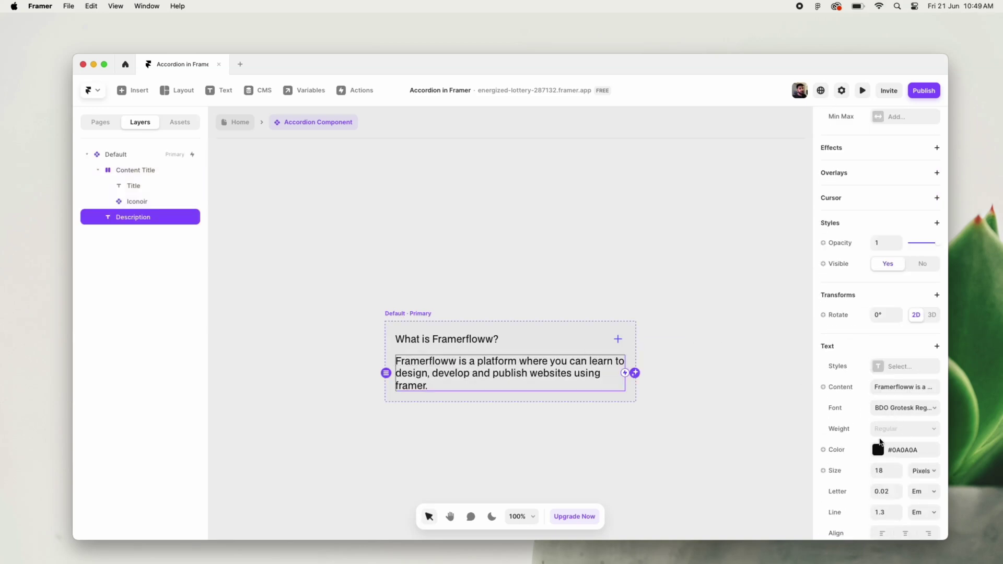
left_click(881, 470)
type("16")
left_click_drag(842, 500, 900, 497)
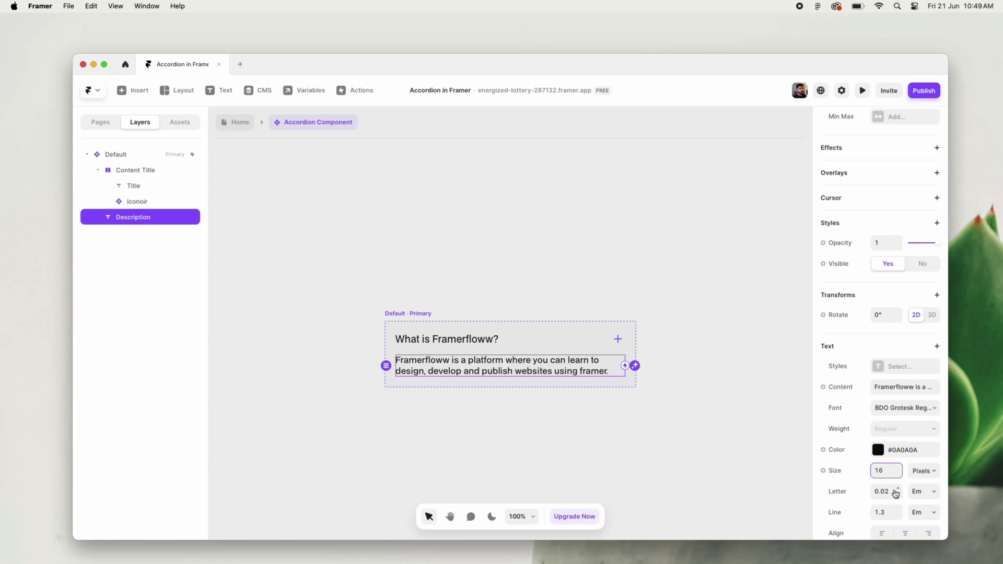
left_click(902, 408)
left_click(710, 443)
left_click(752, 397)
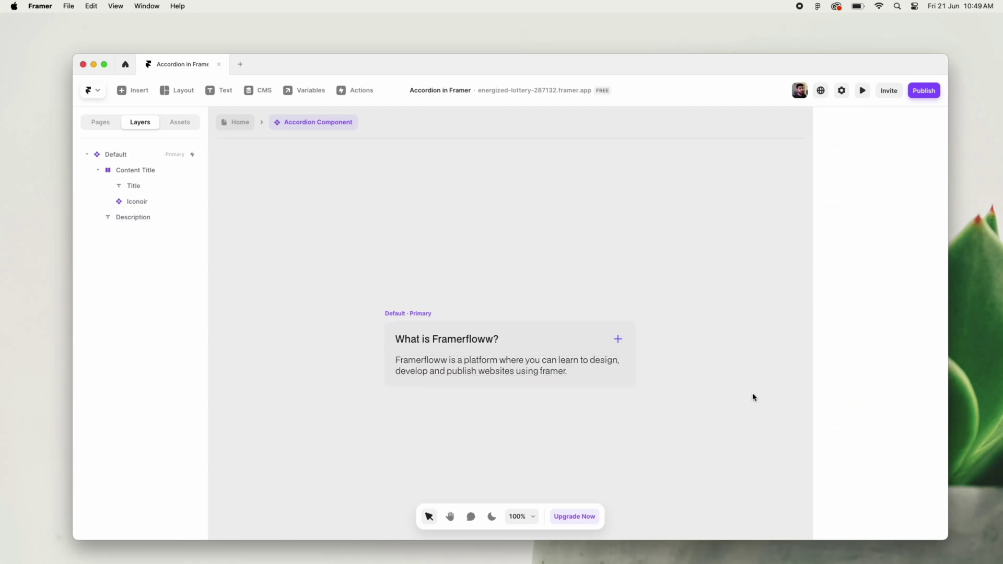
Give the Default accordion variant a minimum width of 320
left_click(393, 313)
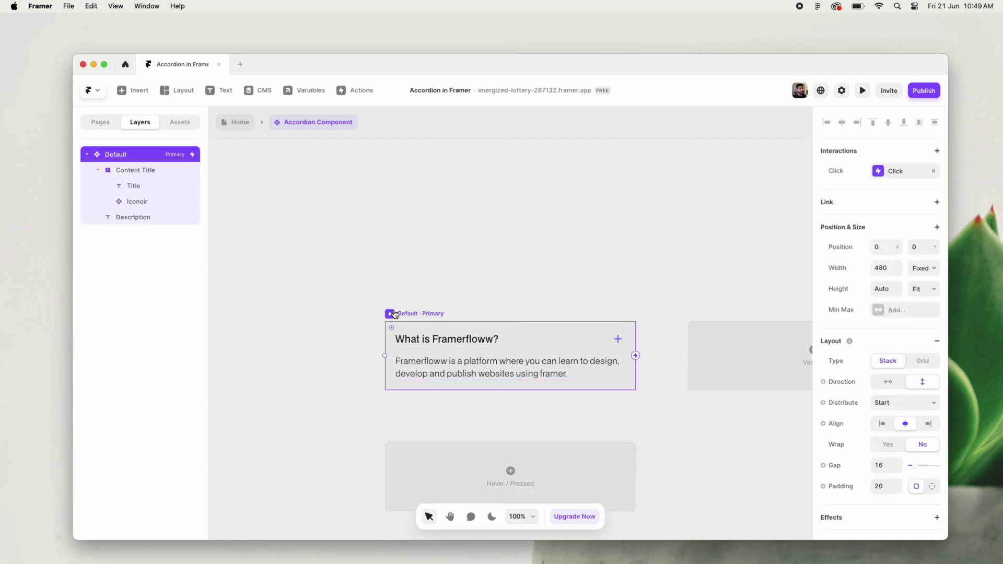
left_click(879, 311)
left_click(877, 313)
left_click(883, 310)
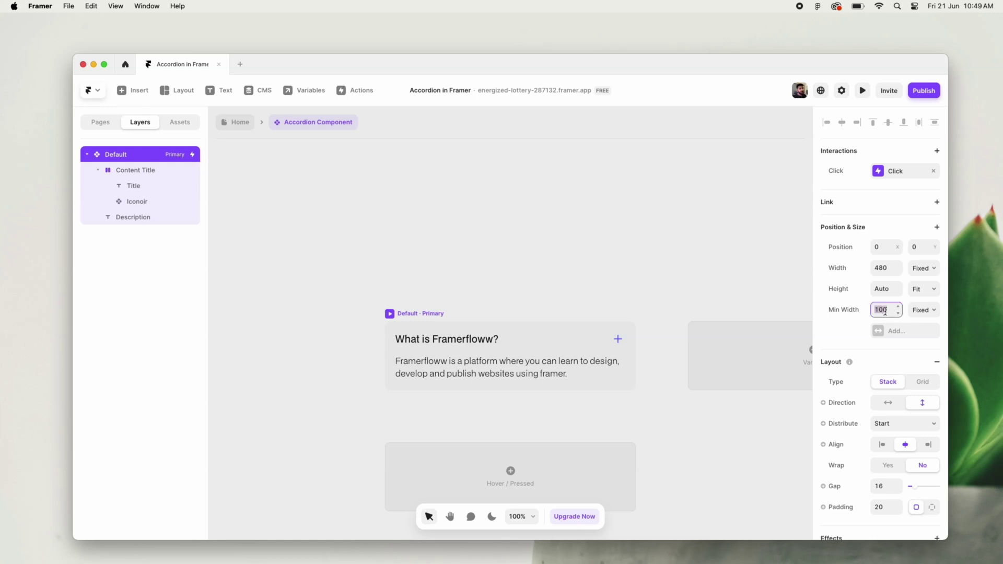
type("320")
key("Return")
Add a second variant beside Default and rename it Opened
left_click(447, 307)
left_click(416, 313)
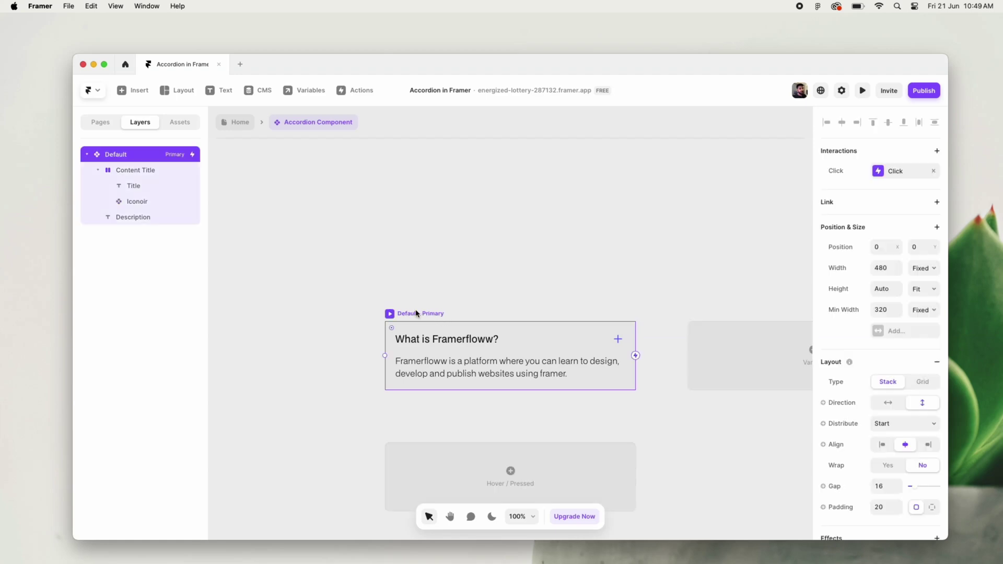
left_click(774, 360)
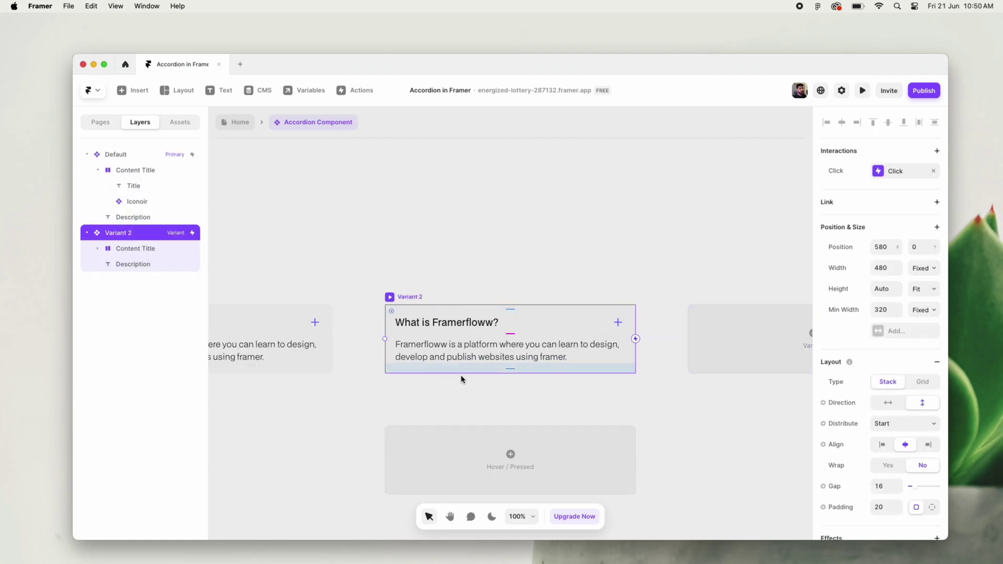
double_click(139, 233)
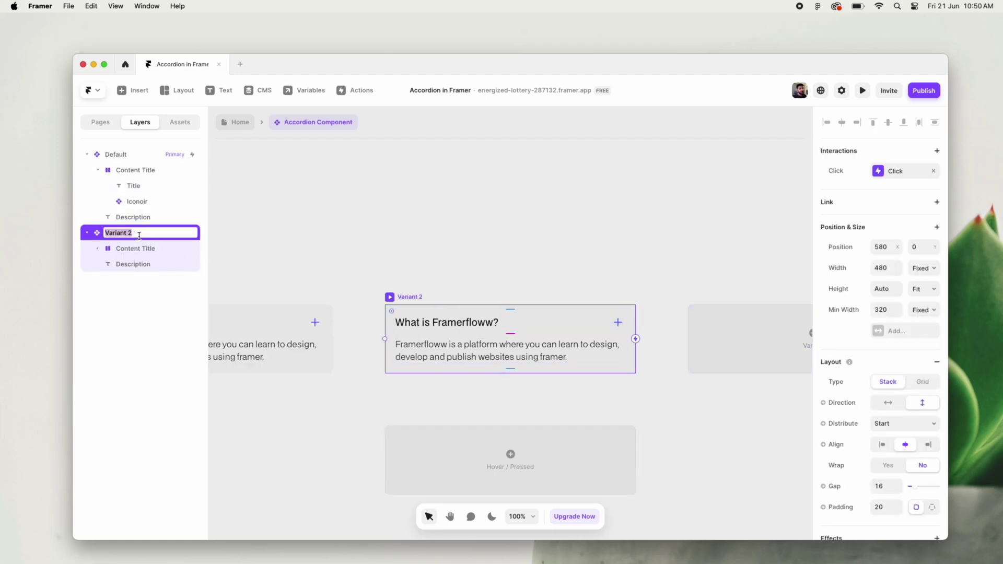
type("Opened")
left_click(437, 227)
scroll(387, 336, "left", 10)
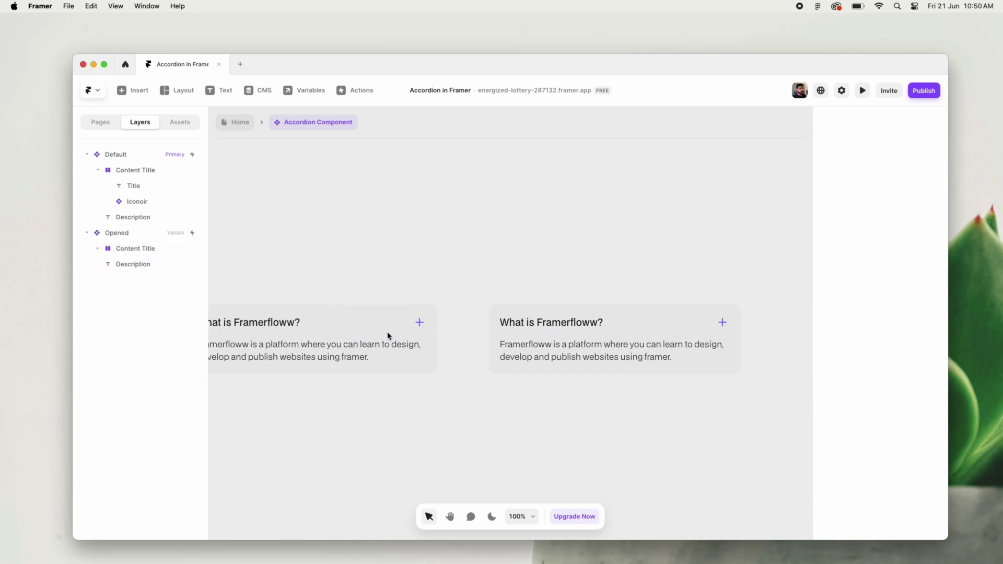
scroll(432, 351, "right", 6)
left_click(408, 351)
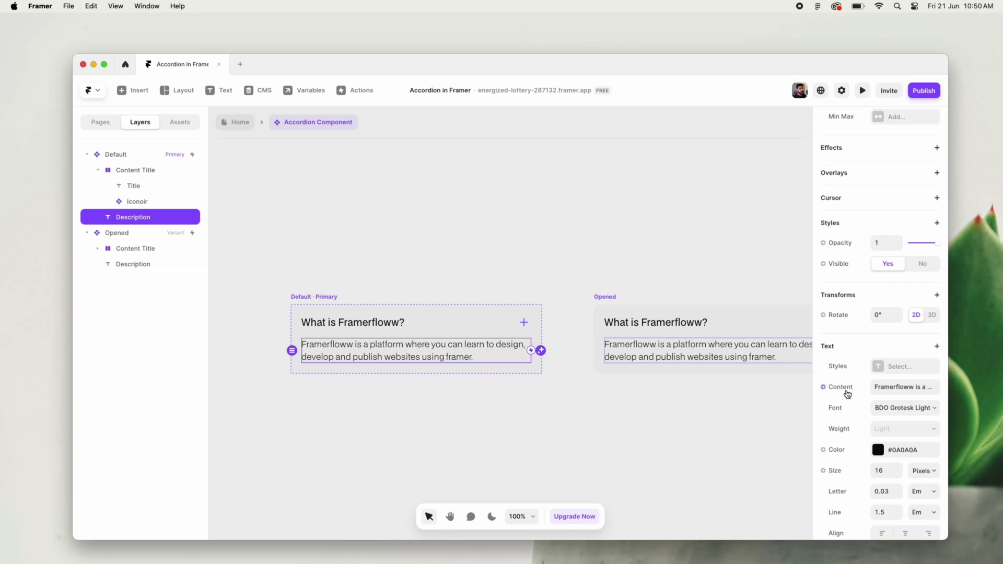
Hide the Description in the default state and make it visible in Opened
scroll(844, 389, "down", 2)
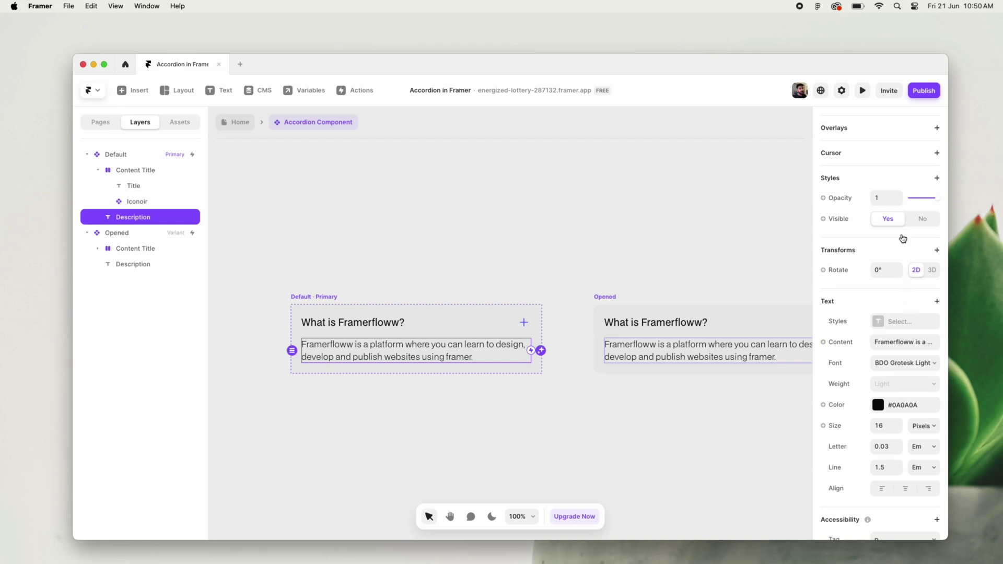
left_click(922, 219)
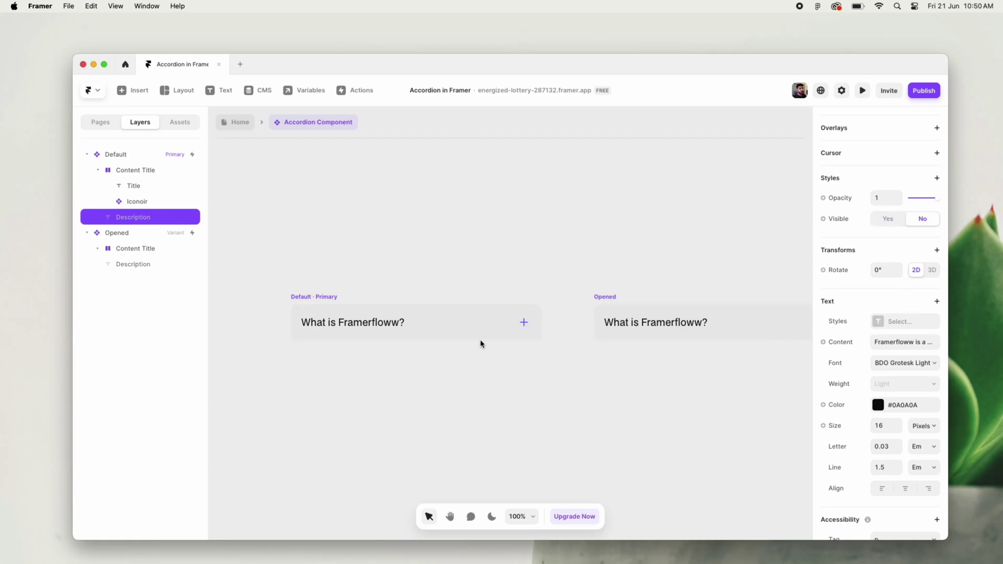
left_click(605, 299)
scroll(887, 386, "down", 1)
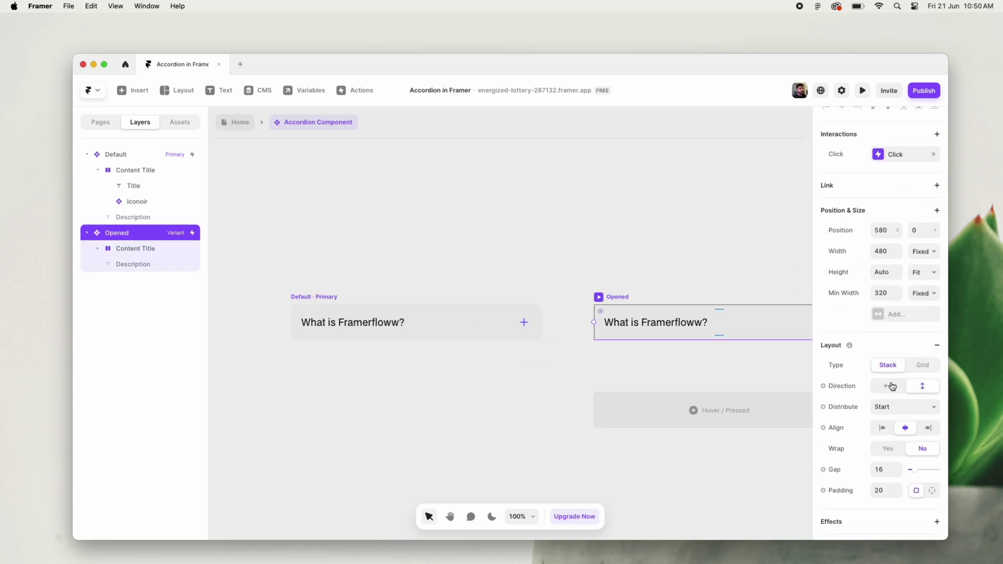
left_click(137, 265)
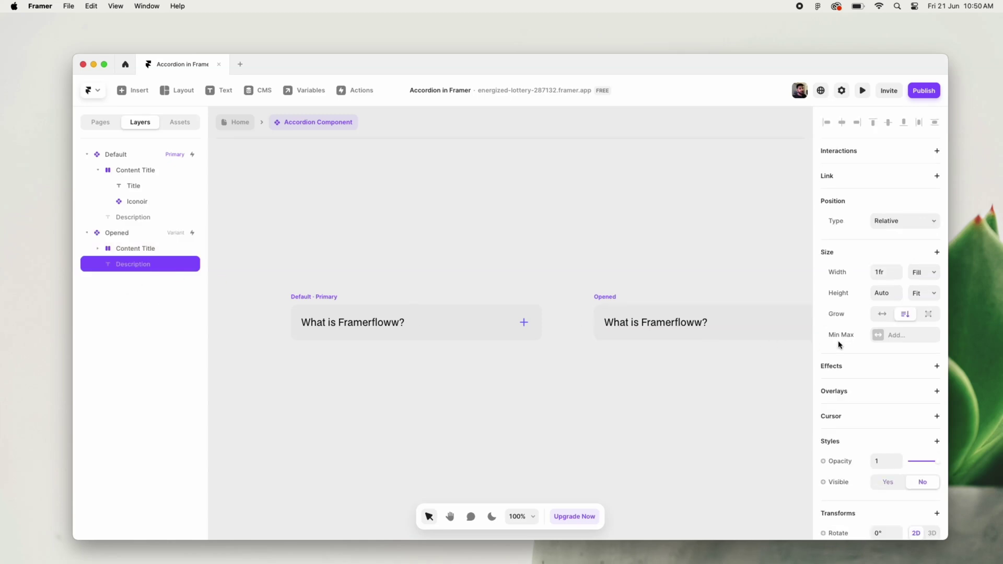
scroll(885, 403, "down", 2)
left_click(893, 432)
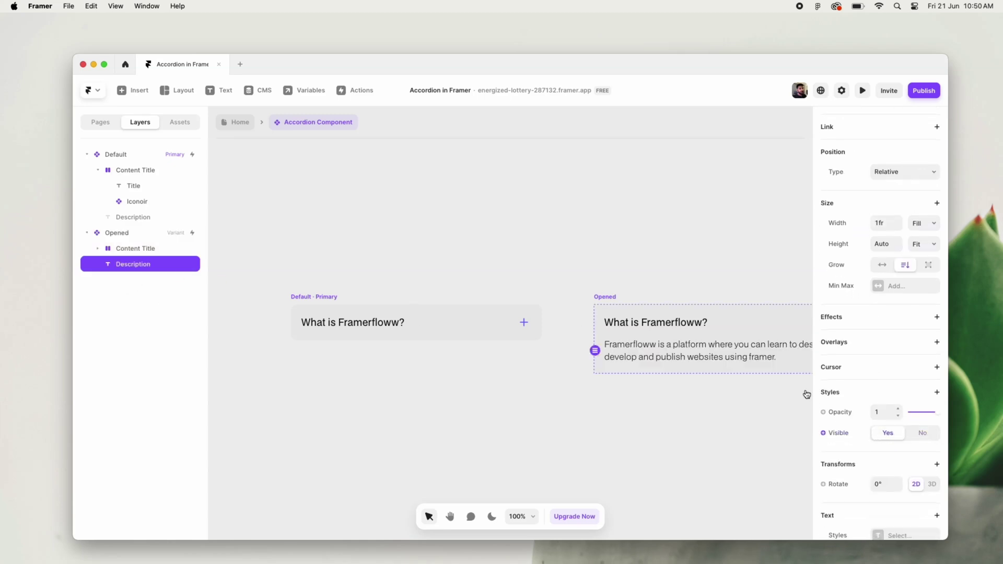
left_click(434, 277)
Add a Hover variant with its fill opacity at 25%, then preview the component
left_click(313, 308)
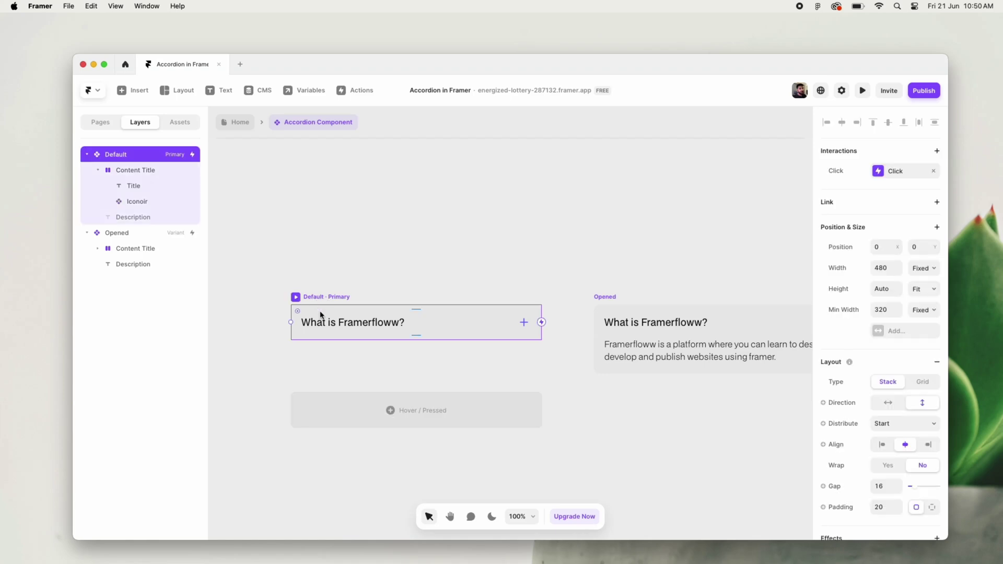
left_click(395, 415)
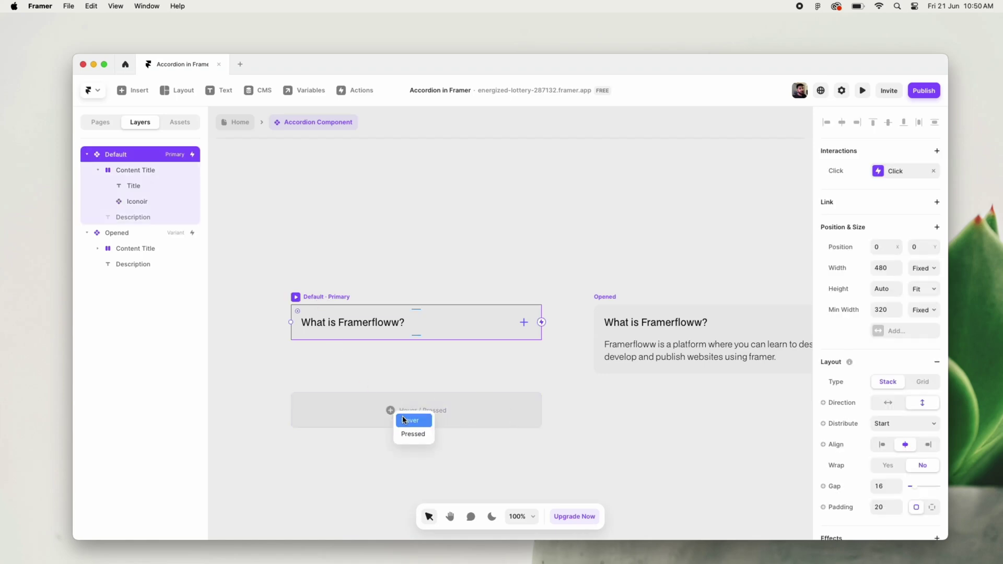
left_click(411, 420)
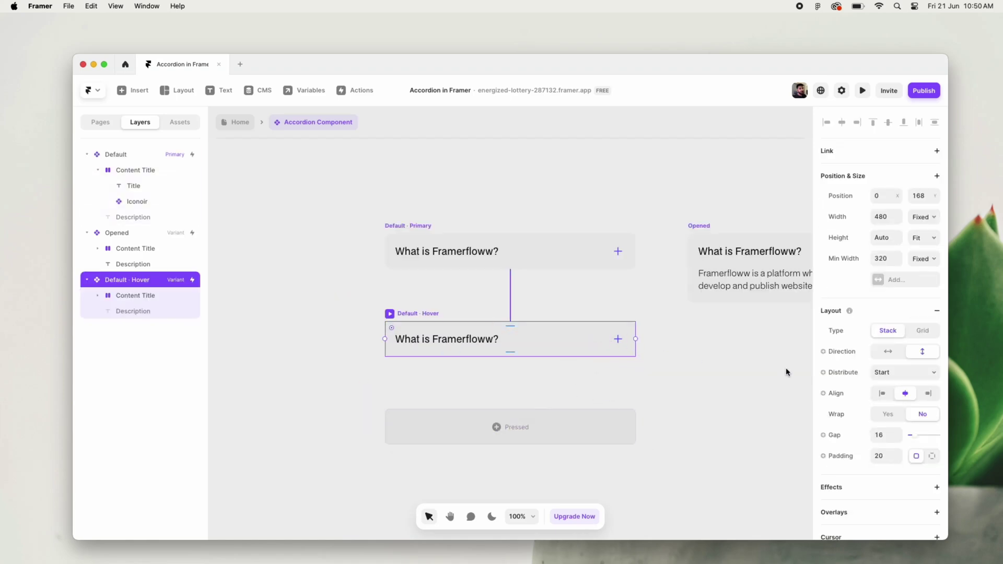
scroll(894, 381, "down", 5)
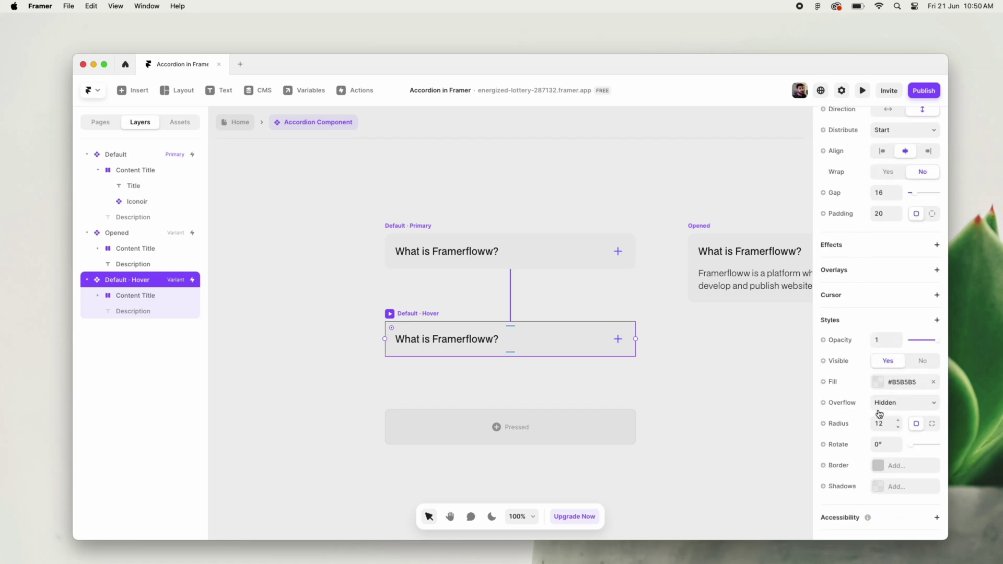
left_click(878, 383)
left_click(740, 457)
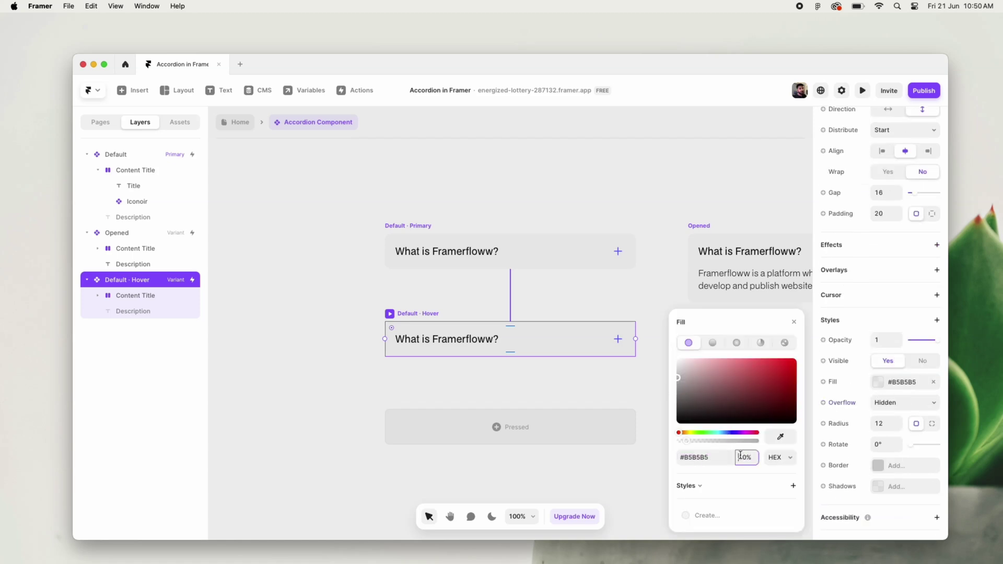
type("25")
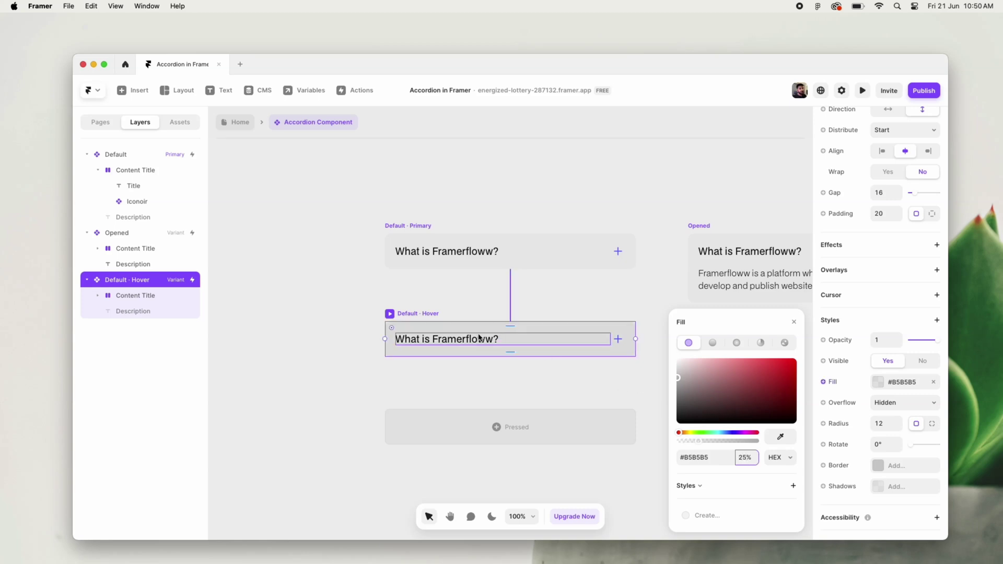
left_click(383, 306)
left_click(390, 230)
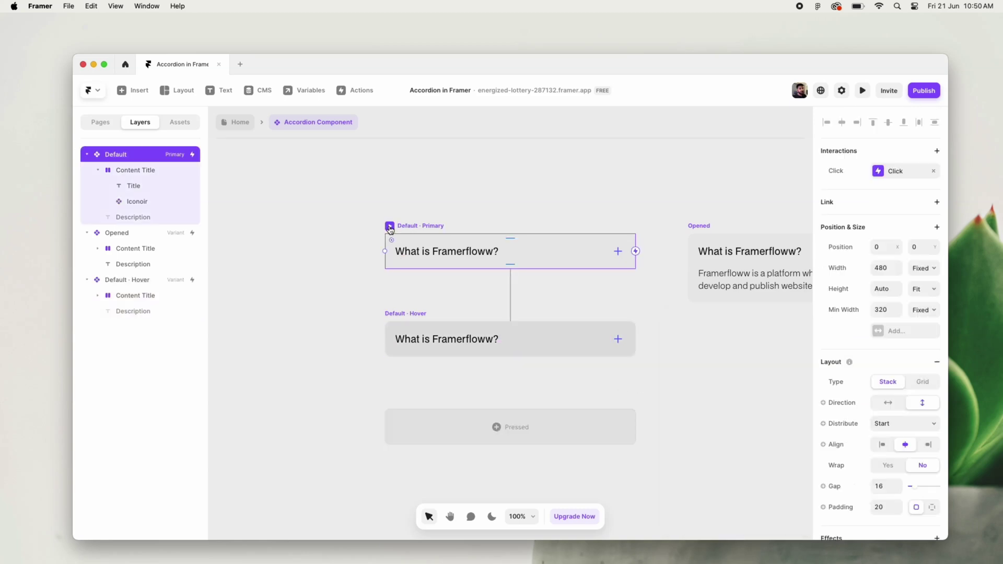
key("super+p")
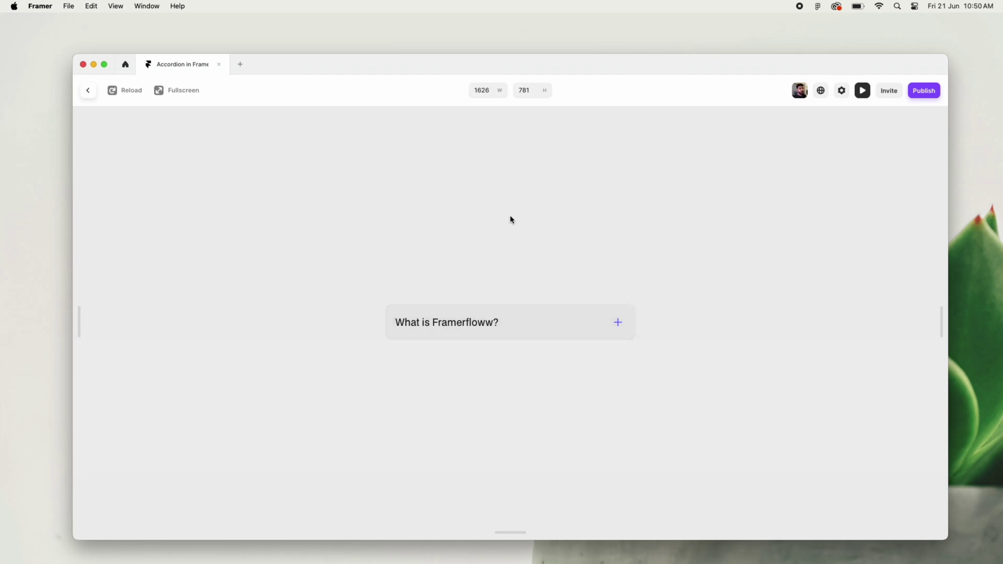
Rotate the Opened variant's plus icon 45° into a cross
left_click(88, 99)
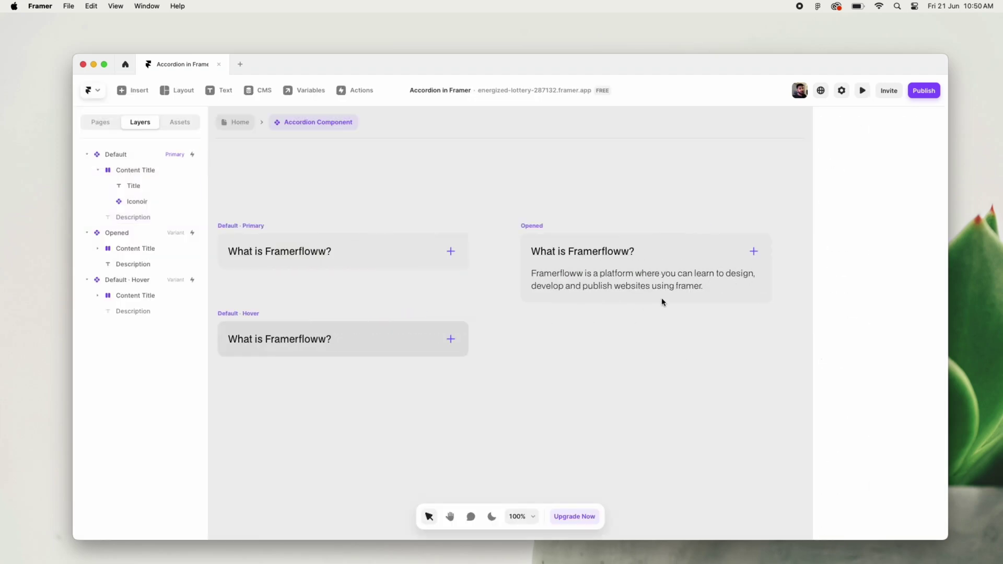
left_click(756, 253)
mouse_move(766, 260)
left_mouse_down()
mouse_move(772, 268)
mouse_move(758, 260)
left_mouse_up()
left_click(622, 204)
Add click interactions switching Default · Primary to Opened and Opened back to Default
left_click(410, 240)
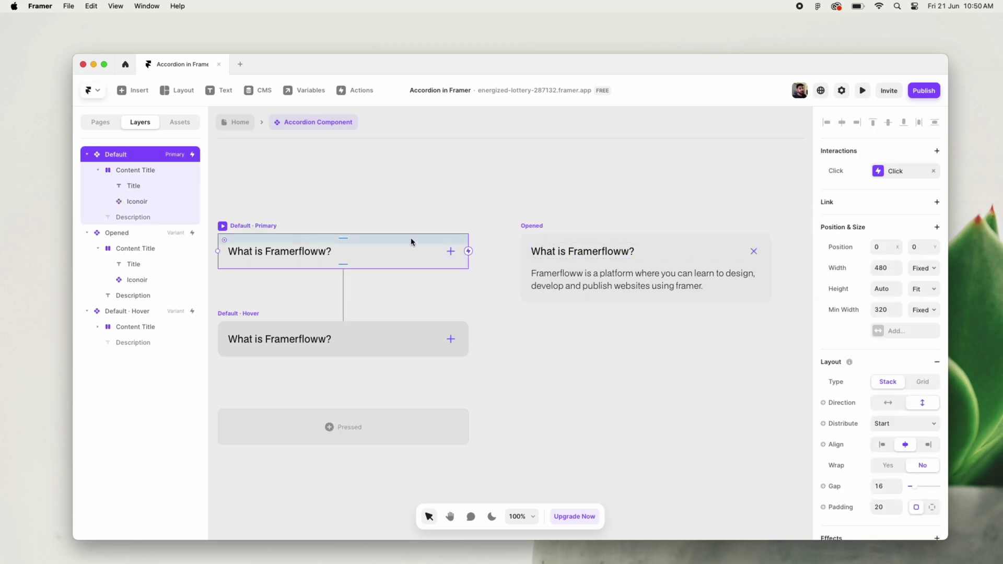
left_click_drag(469, 251, 595, 268)
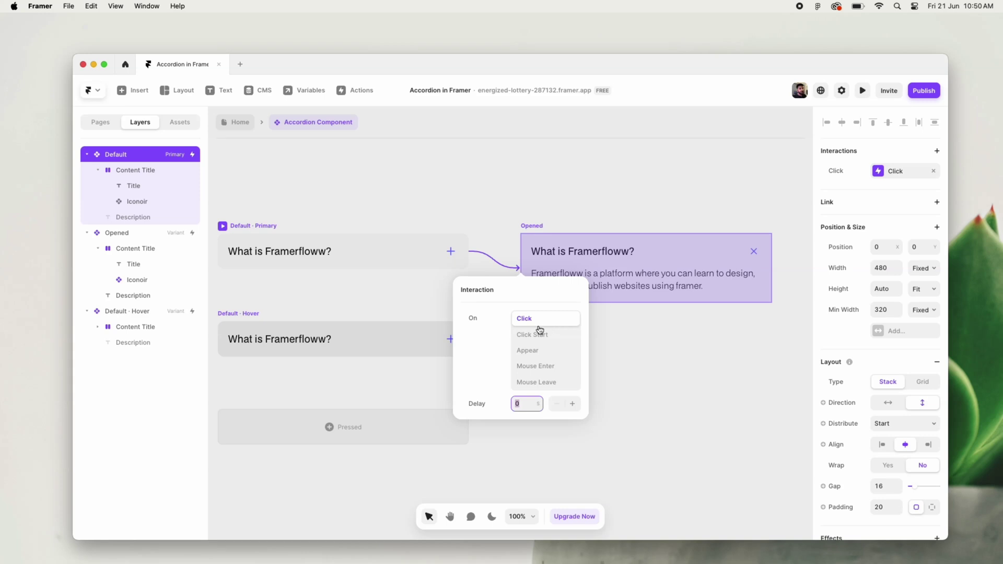
left_click(675, 269)
left_click(766, 280)
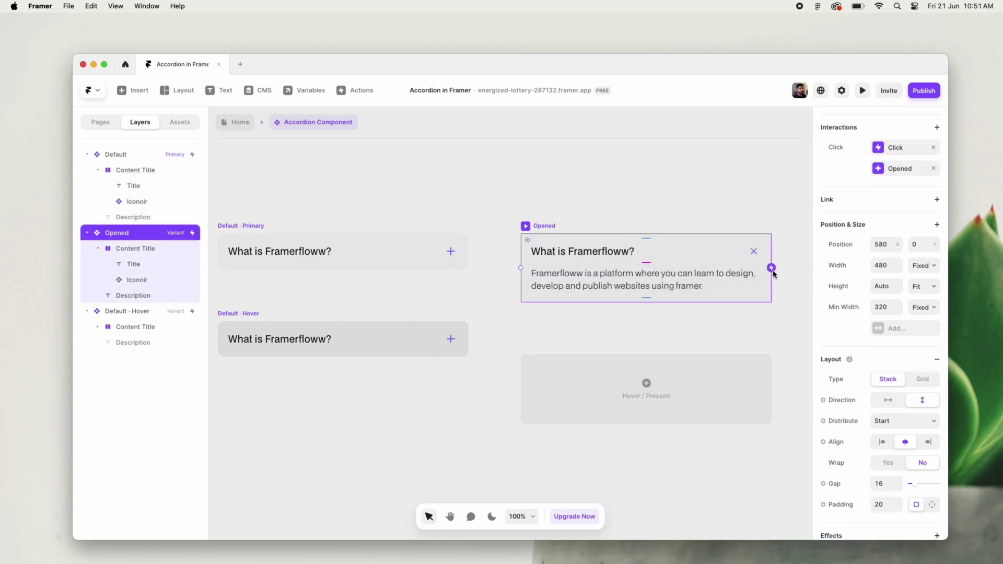
left_click_drag(771, 268, 467, 246)
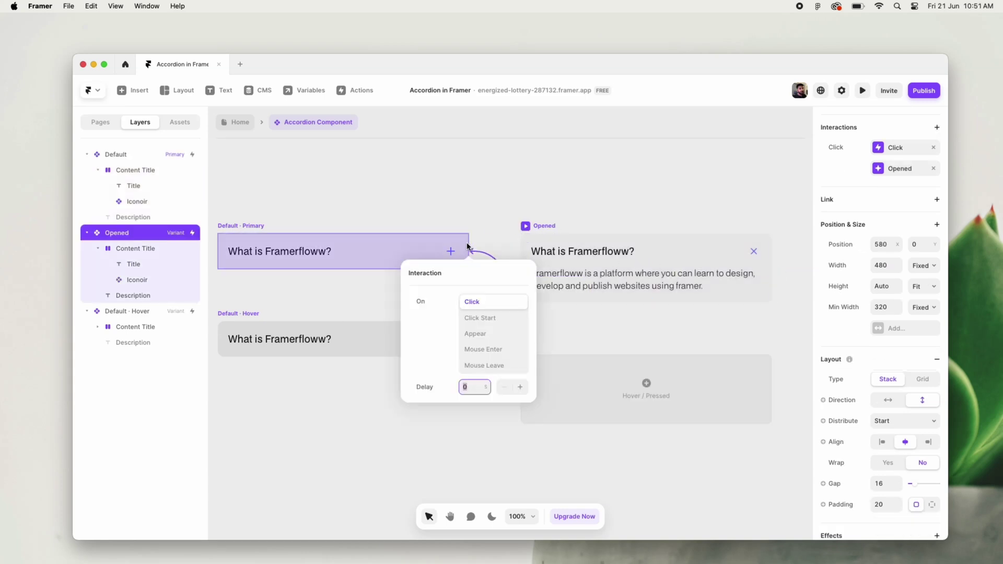
left_click(491, 187)
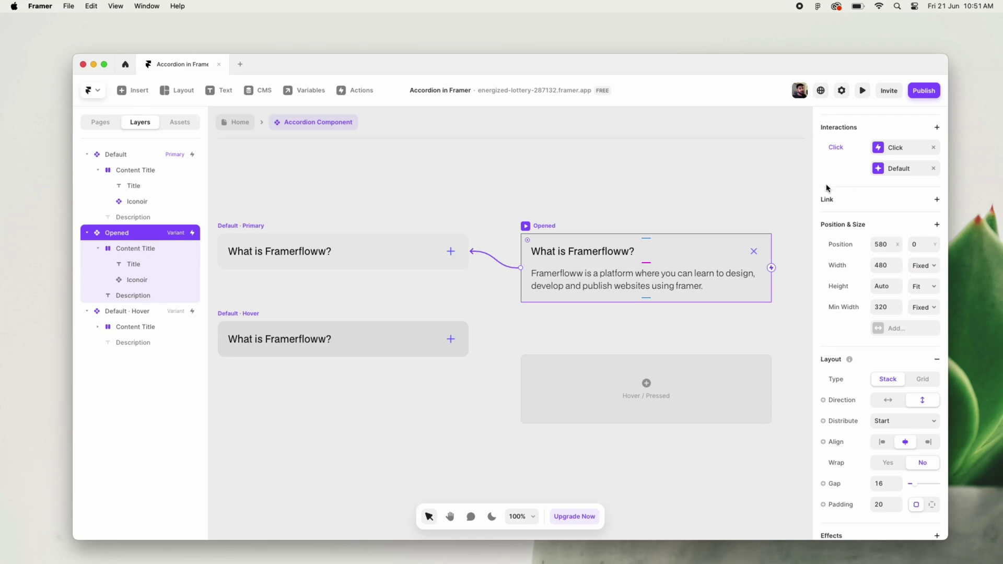
left_click(502, 222)
left_click(227, 227)
Preview the accordion, expanding and collapsing it twice, then return to the editor
left_click(222, 226)
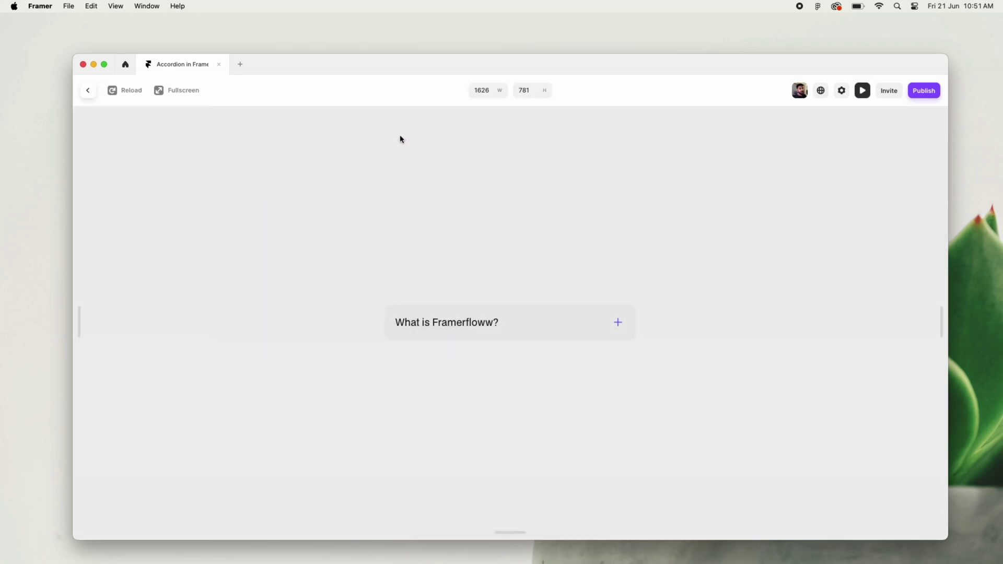
left_click(619, 325)
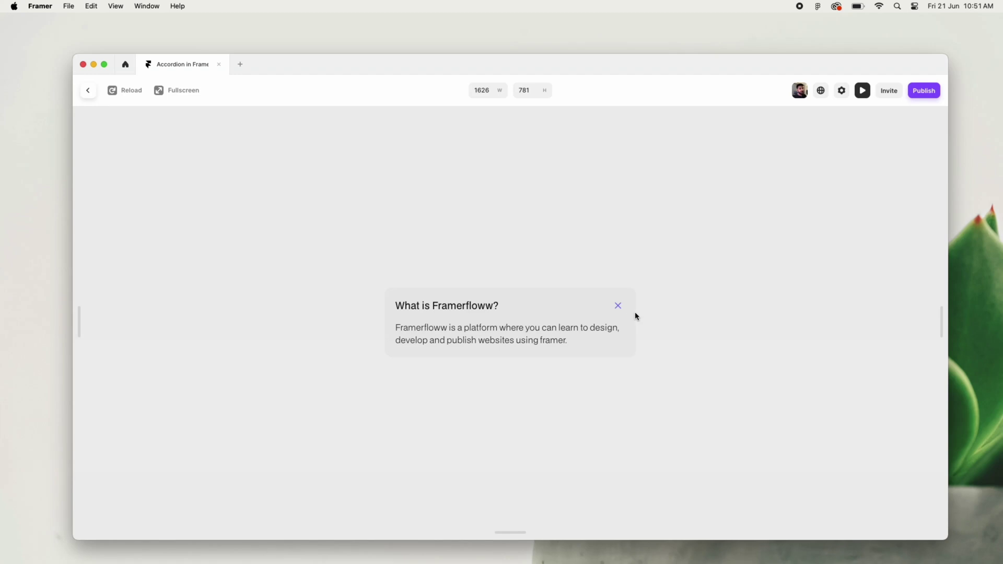
left_click(624, 311)
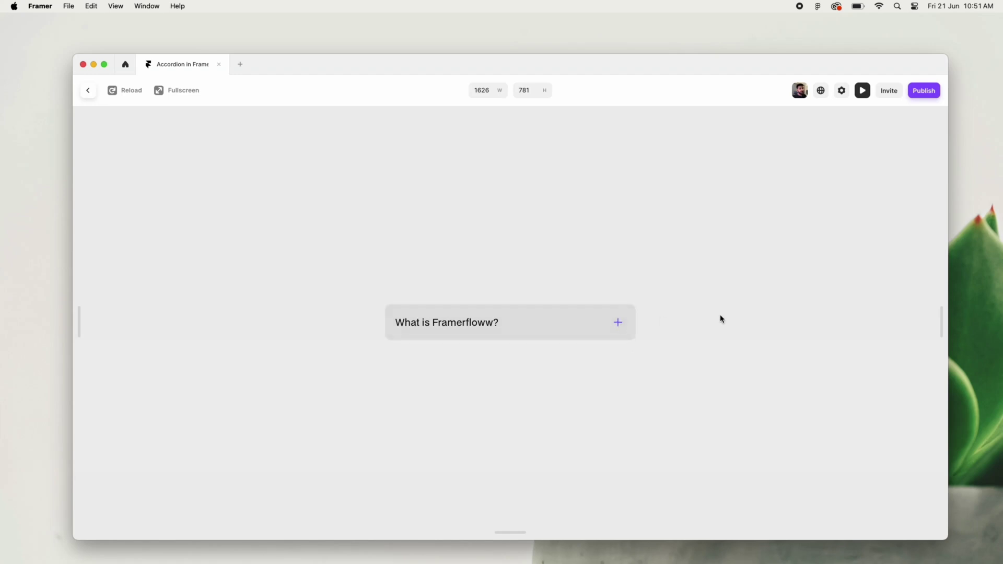
left_click(621, 327)
left_click(618, 311)
left_click(88, 91)
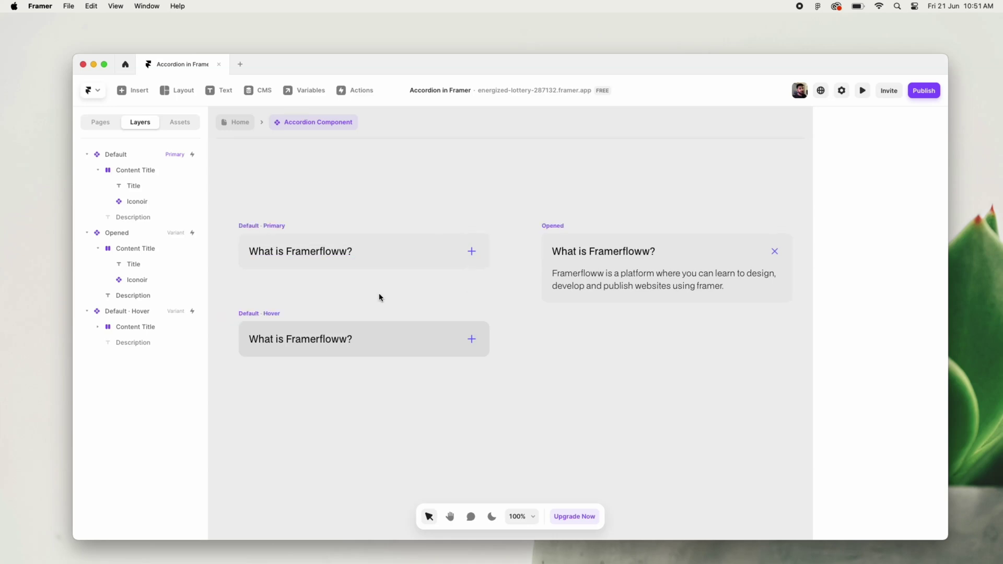
Turn the question title text into a component variable
left_click(308, 256)
left_click(822, 359)
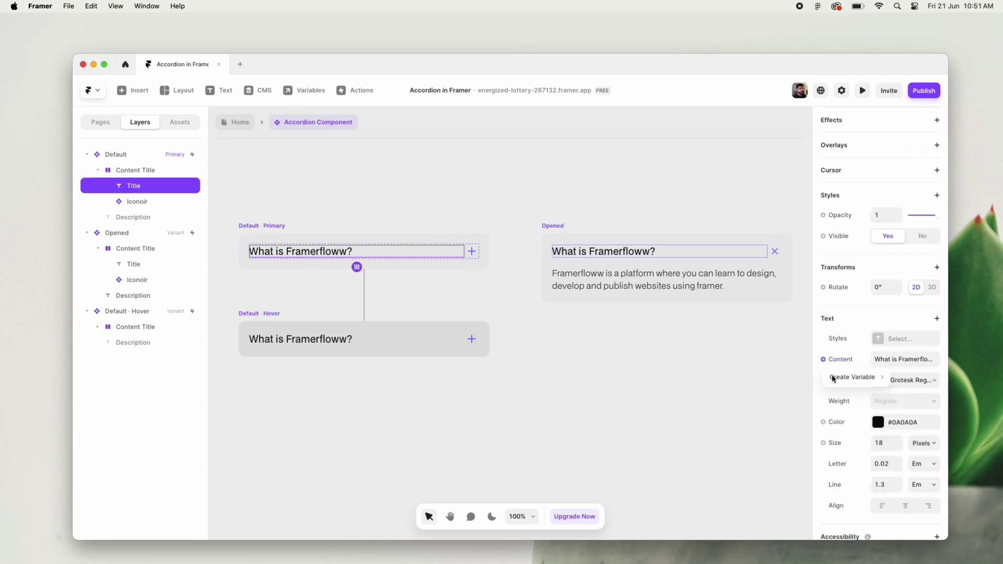
left_click(824, 380)
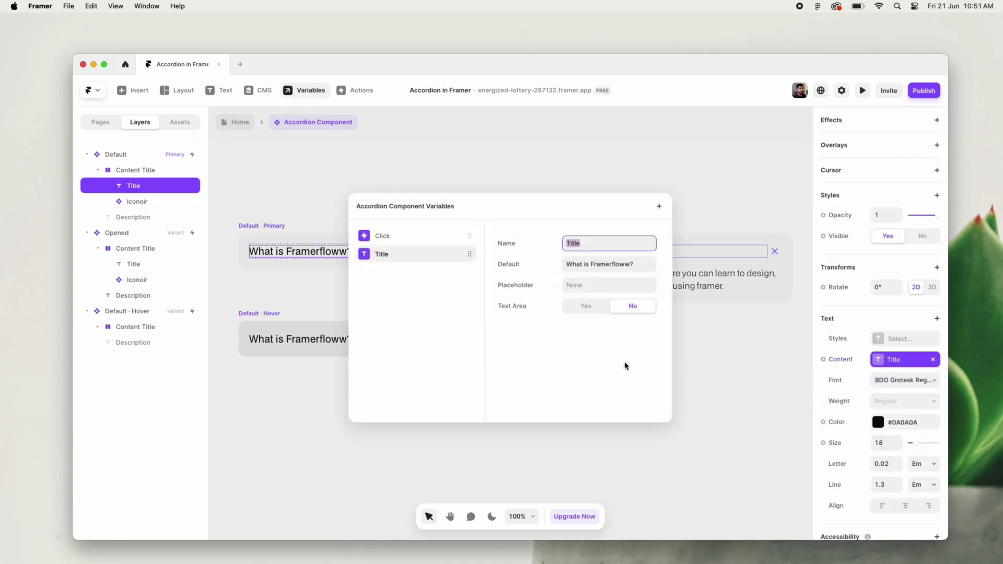
left_click(700, 332)
Make the plus icon's name and selection mode variables named Icon and Icon Select
left_click(472, 251)
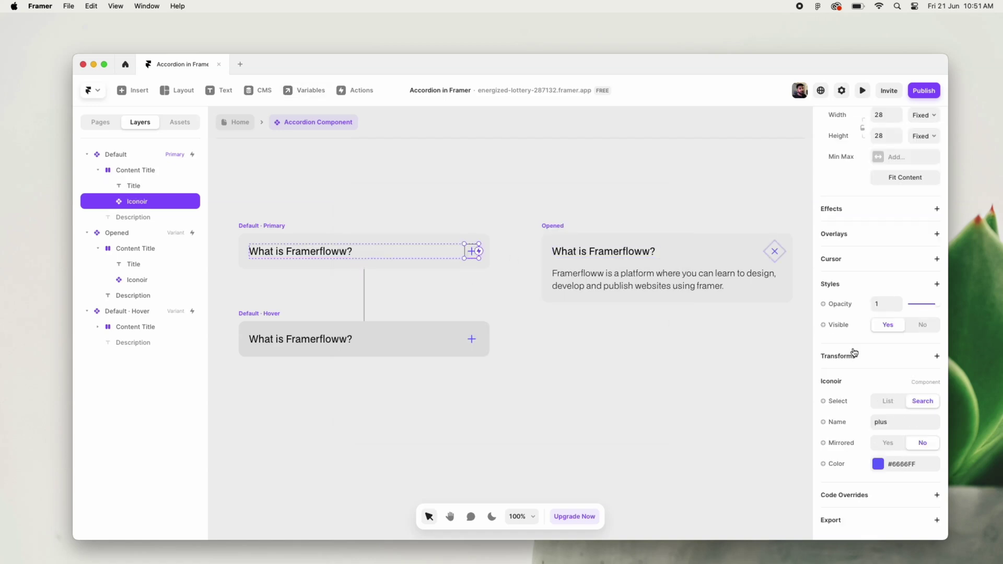
left_click(834, 427)
left_click(842, 444)
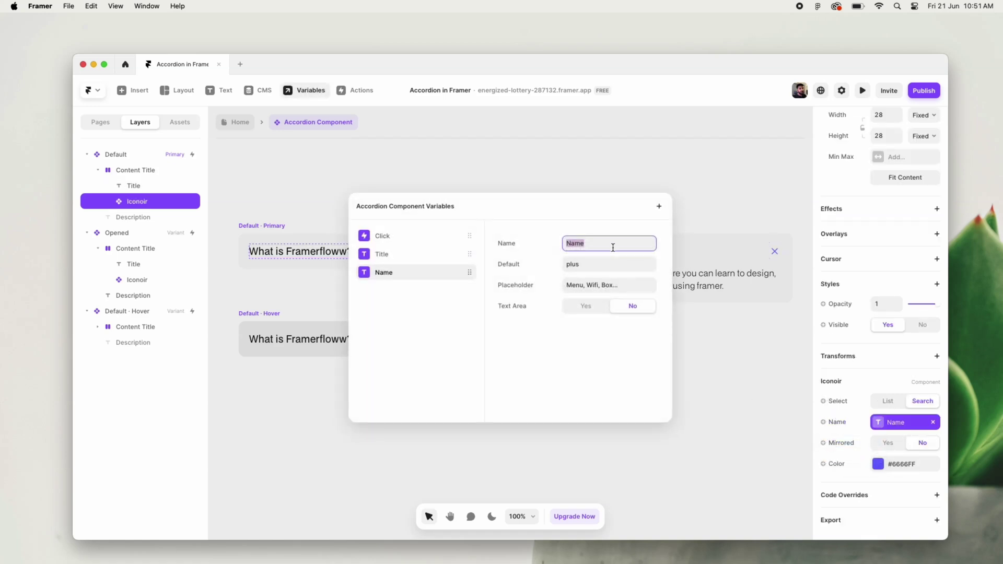
key("BackSpace")
left_click(739, 365)
left_click(835, 402)
left_click(842, 416)
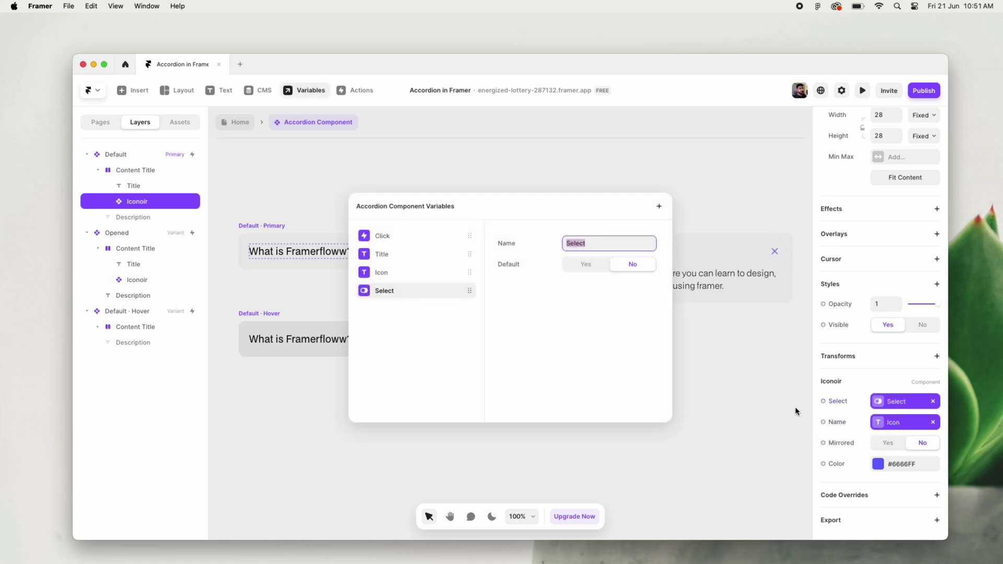
key("Left")
type("Icon")
left_click(702, 349)
Create an Icon Color variable for the icon's colour
left_click(839, 464)
left_click(846, 479)
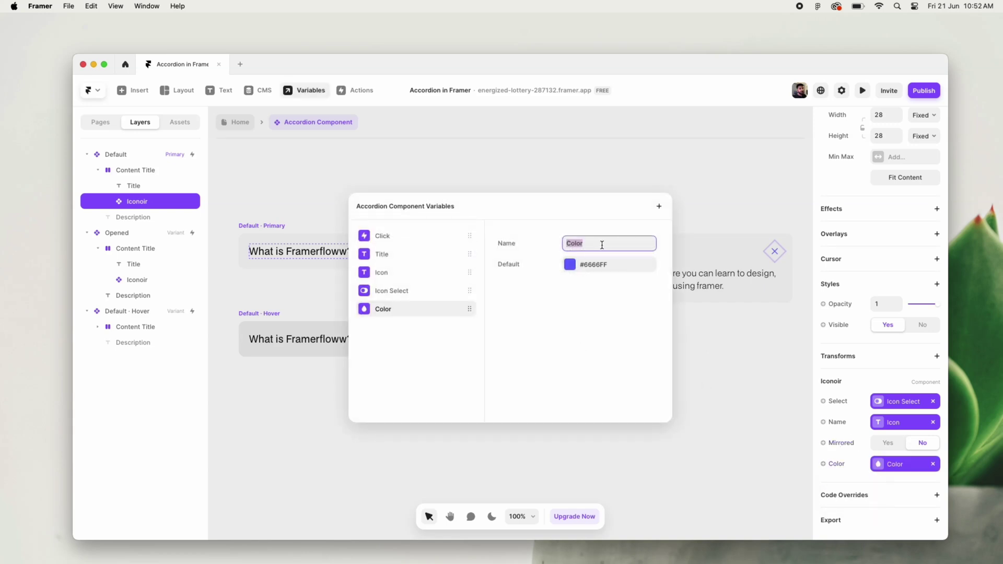
key("Left")
type("Icon")
left_click(693, 317)
key("Escape")
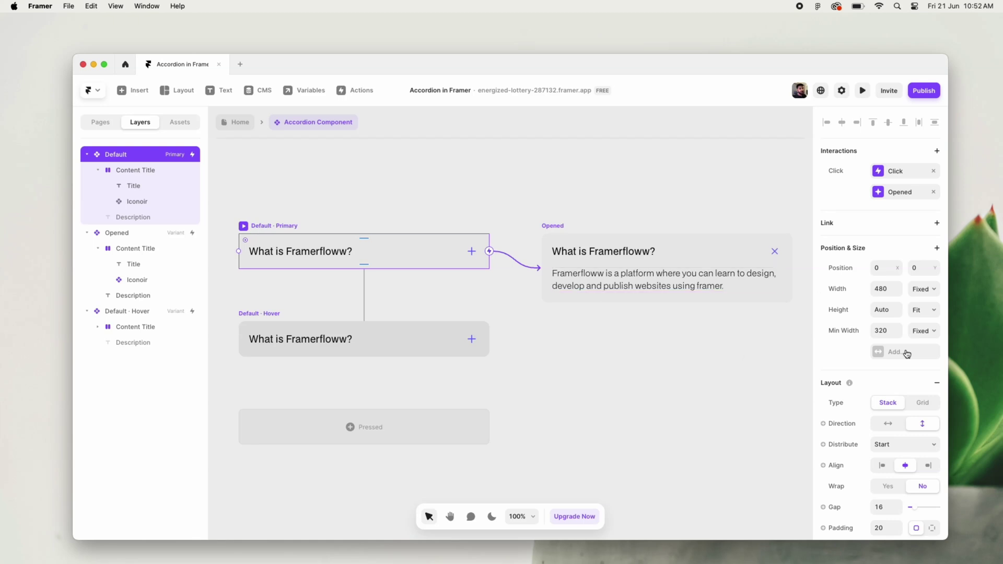
Bind the accordion's fill to a new Background color variable
scroll(906, 354, "down", 5)
left_click(823, 474)
mouse_move(862, 493)
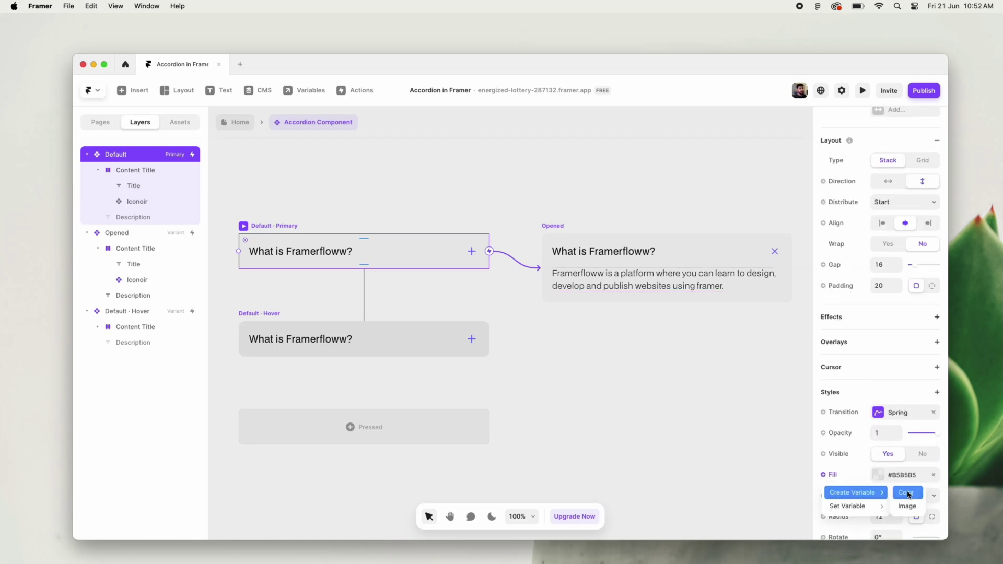
left_click(909, 495)
left_click(615, 249)
left_click(738, 389)
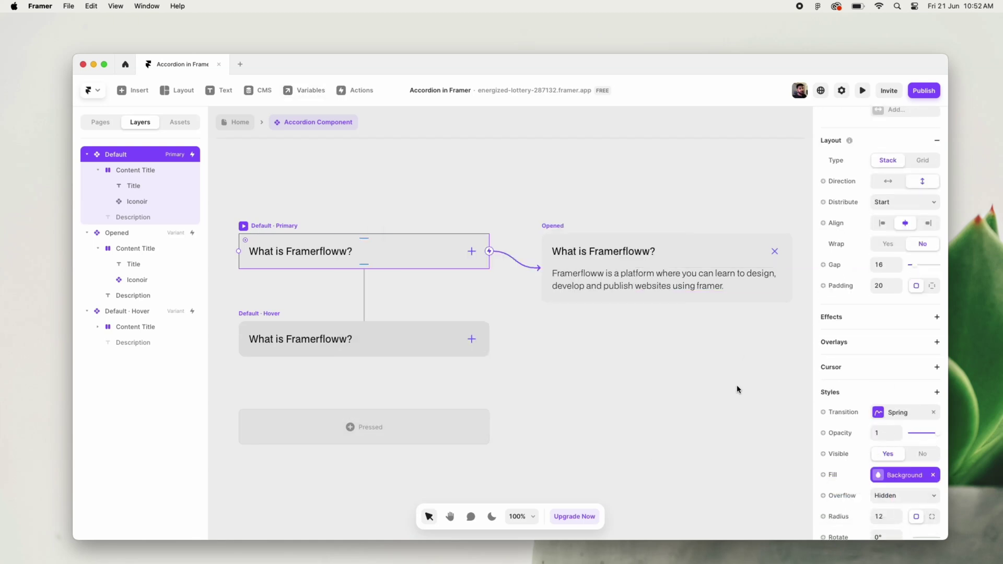
Make the Description content a multi-line plain text variable named Description
left_click(635, 288)
scroll(887, 418, "down", 3)
left_click(823, 441)
mouse_move(851, 459)
left_click(782, 459)
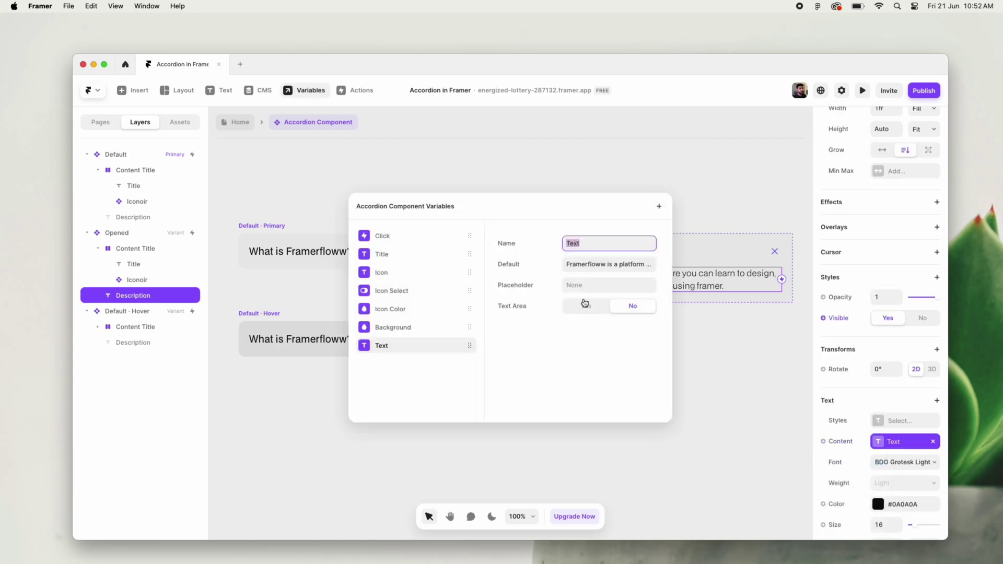
type("Description")
left_click(579, 307)
left_click(703, 348)
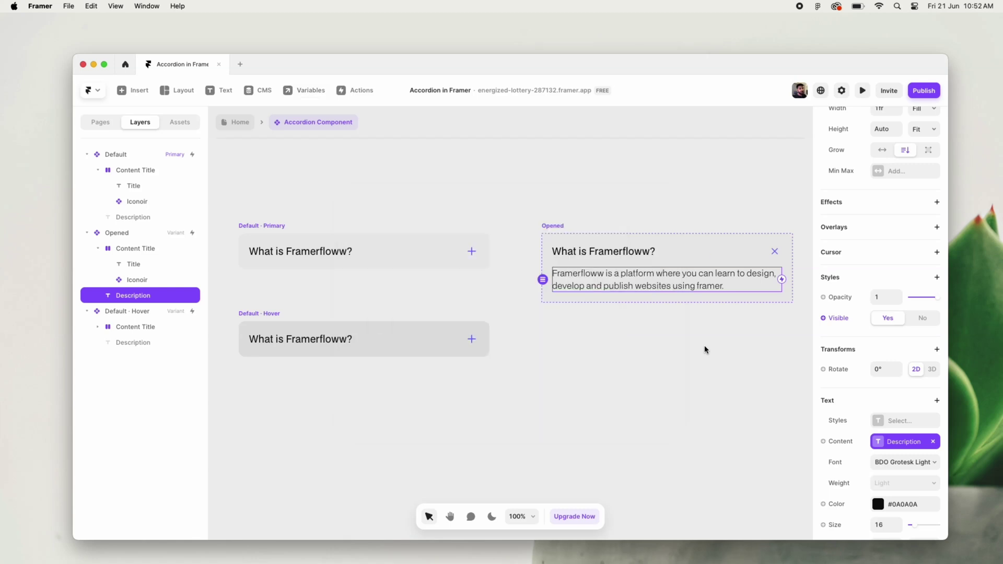
Add Description Color and Size - Description variables for the answer text
scroll(830, 418, "down", 3)
left_click(823, 441)
left_click(852, 437)
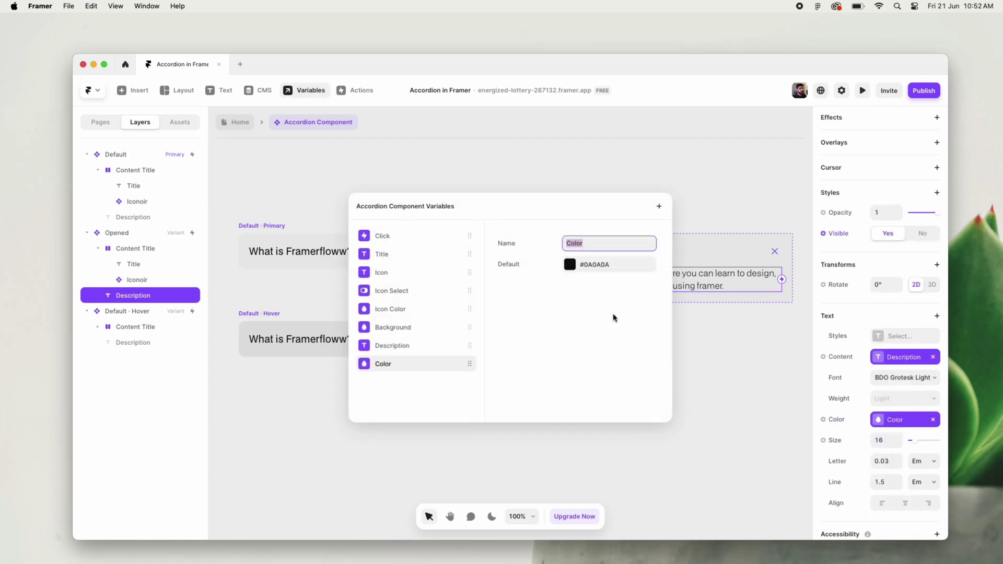
type("D")
left_click(825, 442)
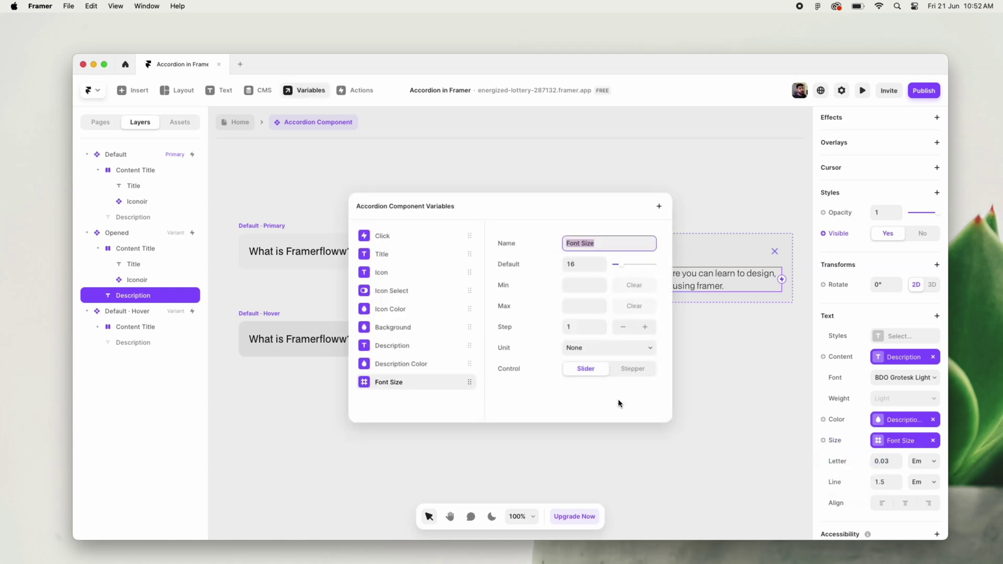
left_click(605, 242)
left_click(760, 372)
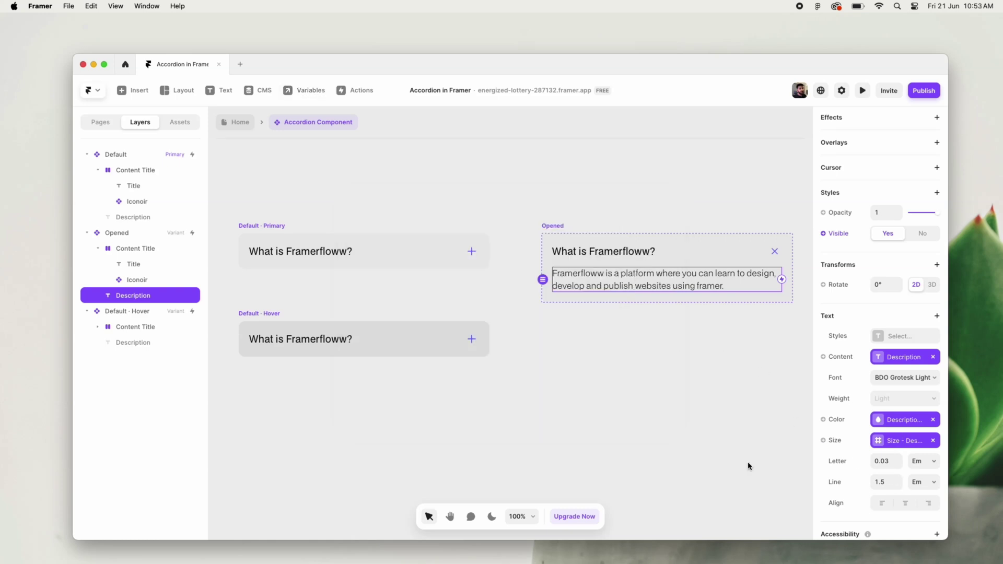
Create Title Color and Size - Title variables for the question title
left_click(350, 255)
left_click(823, 422)
left_click(839, 441)
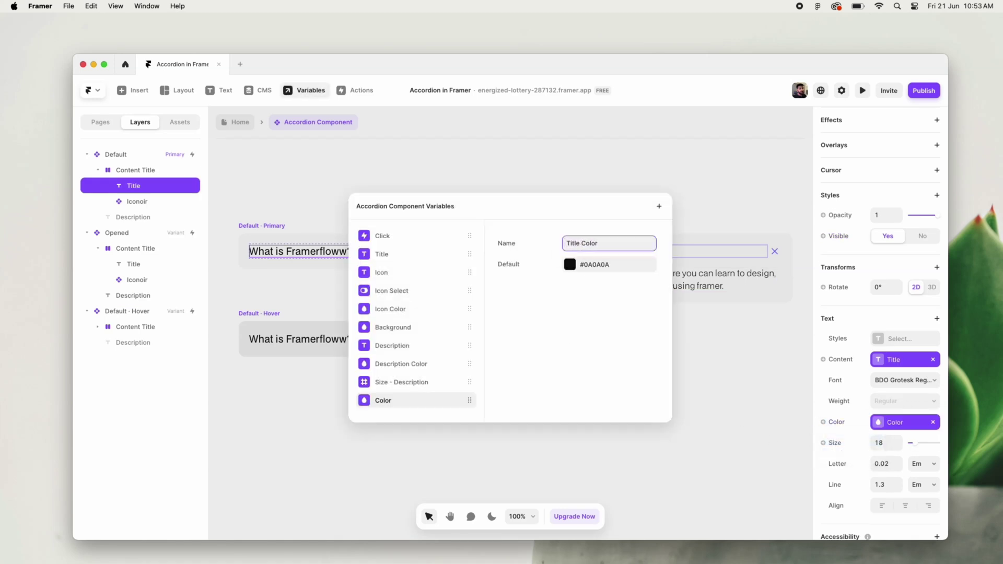
left_click(245, 287)
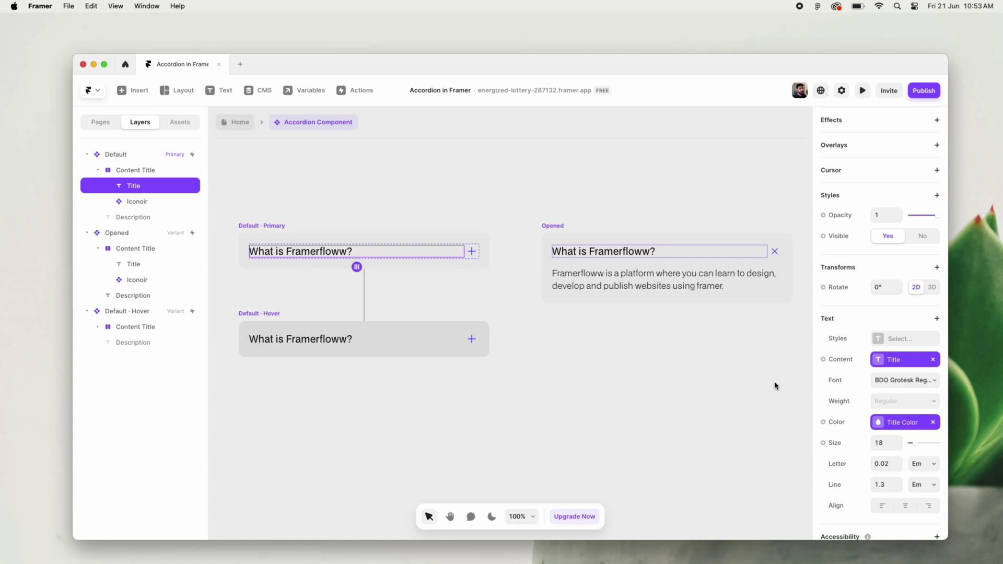
left_click(823, 443)
left_click(836, 461)
left_click(599, 246)
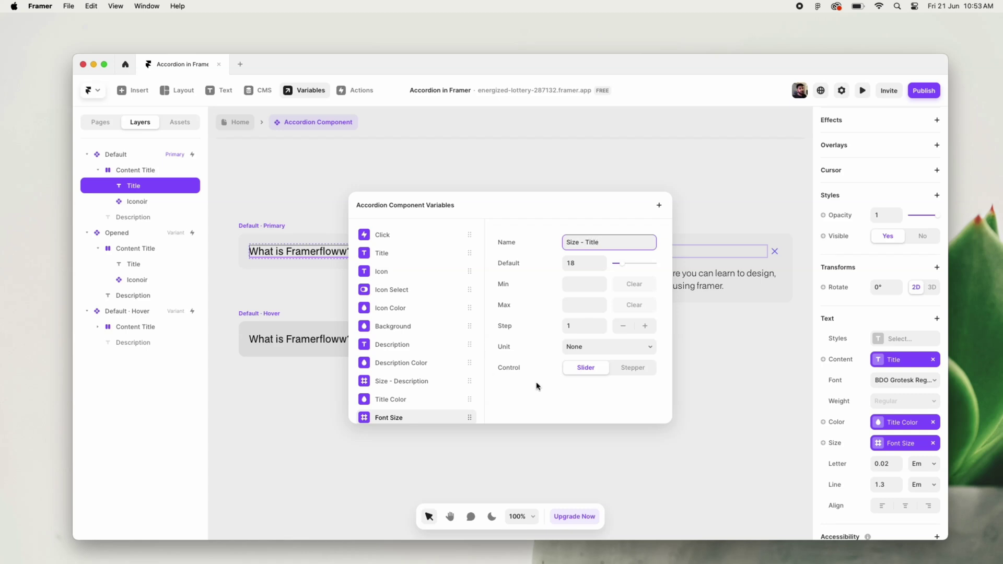
key("Return")
Reorder the variable list to put Title, Title Color and Size - Title first
left_click_drag(386, 253, 385, 233)
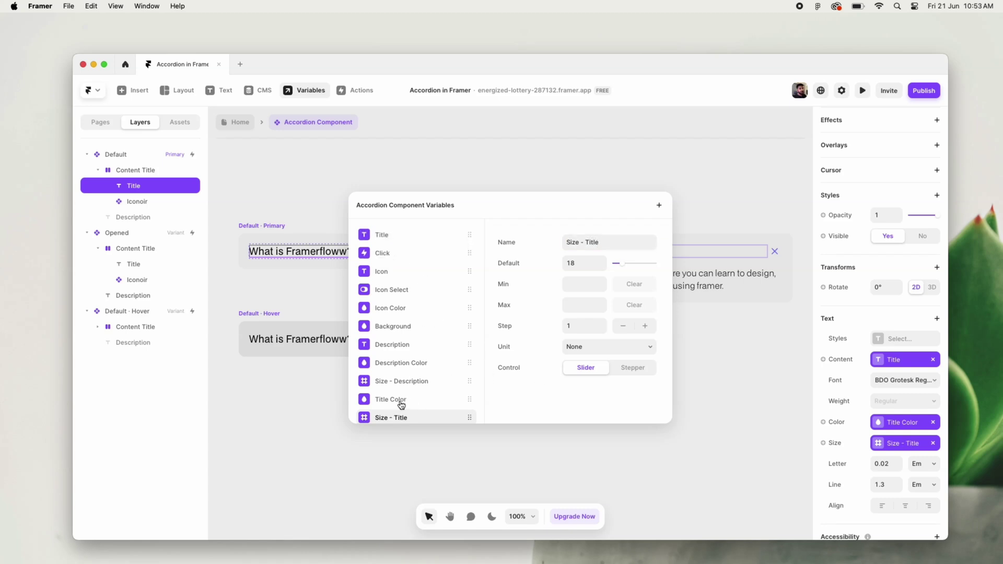
left_click_drag(401, 404, 403, 250)
left_click_drag(418, 417, 391, 342)
Return to the Home page and select the placed Accordion instance
left_click(689, 365)
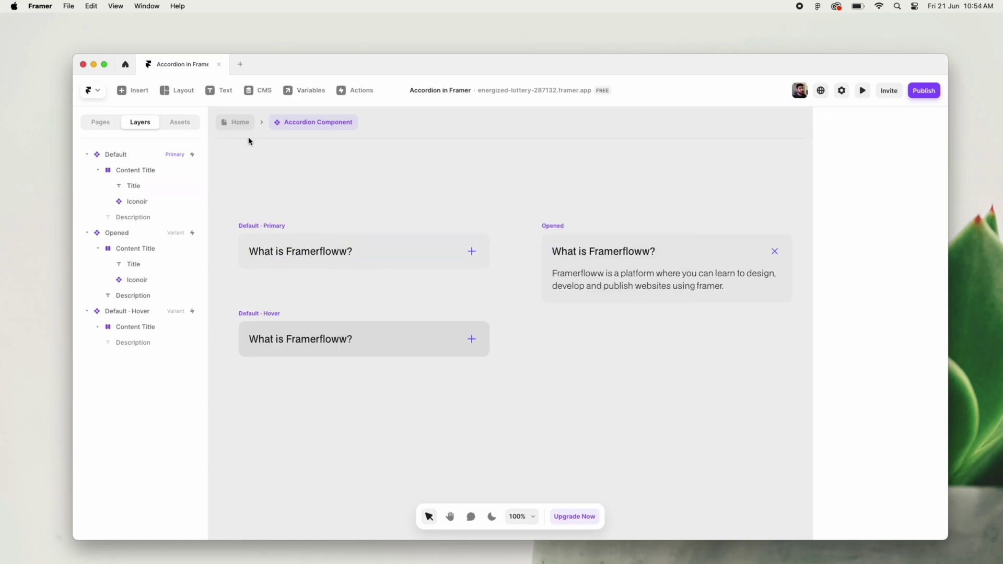
left_click(233, 123)
left_click(354, 233)
left_click(346, 253)
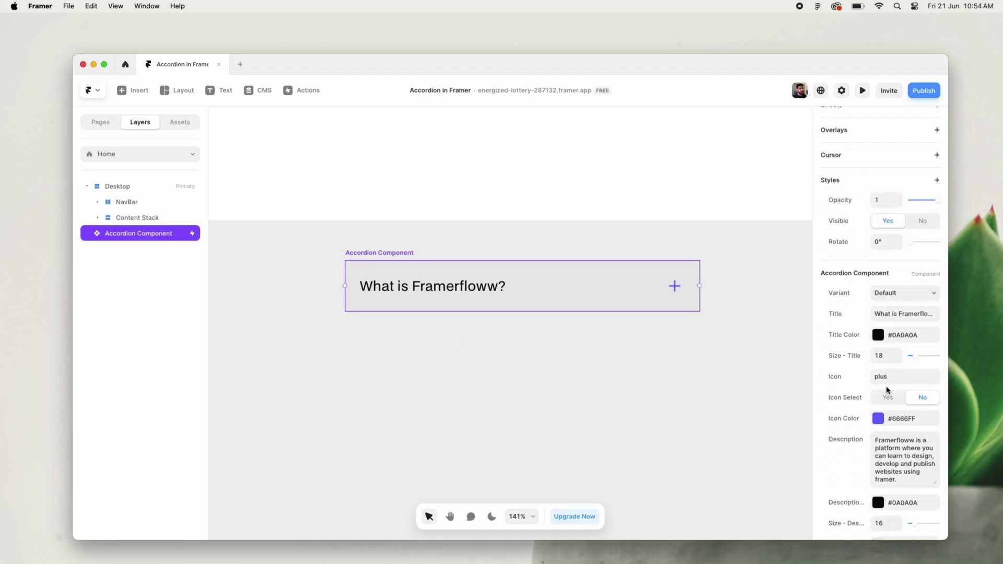
Change the instance's Title property to 'Resources for Framer'
scroll(886, 390, "down", 3)
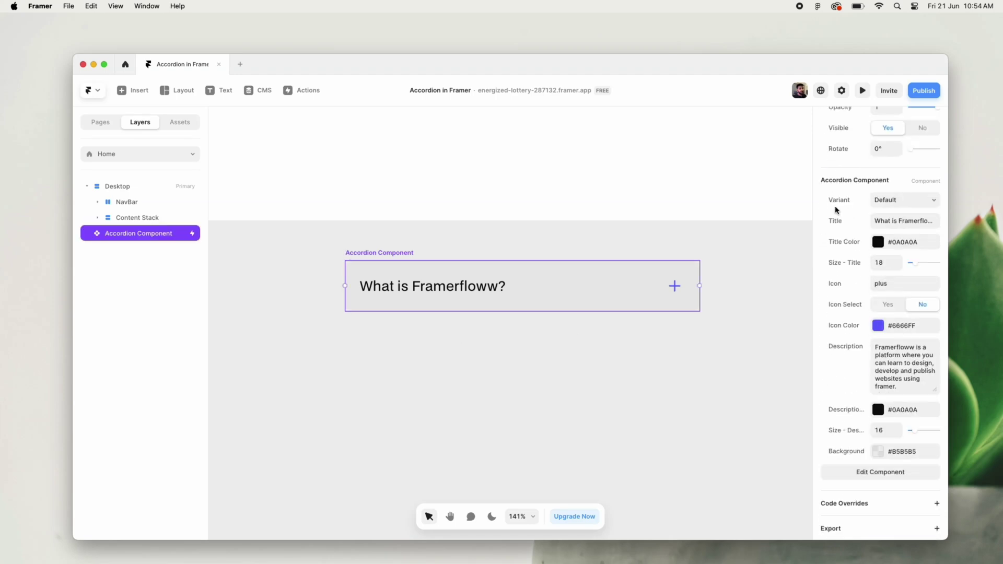
left_click(900, 221)
type("R")
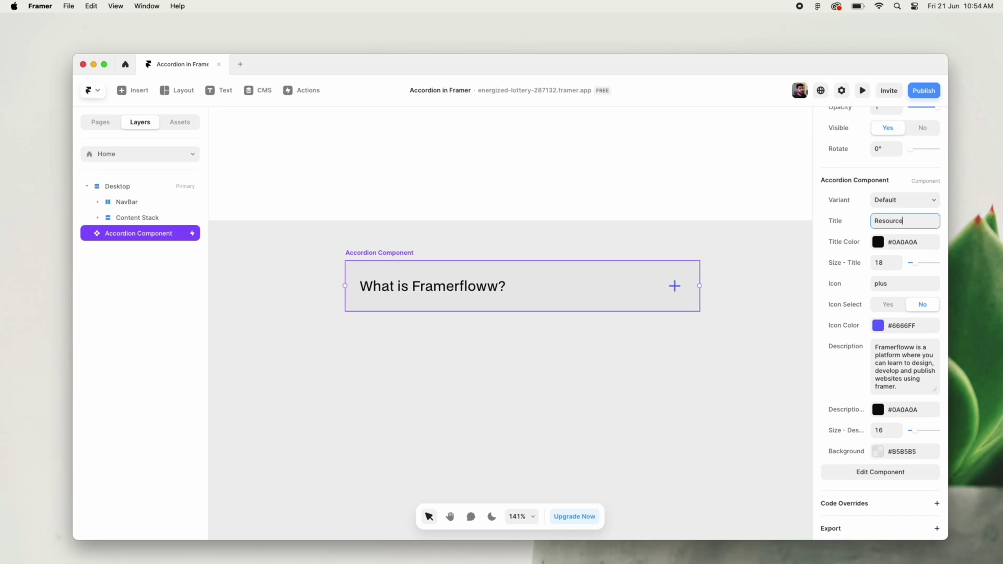
type("esources for Framer")
left_click(637, 353)
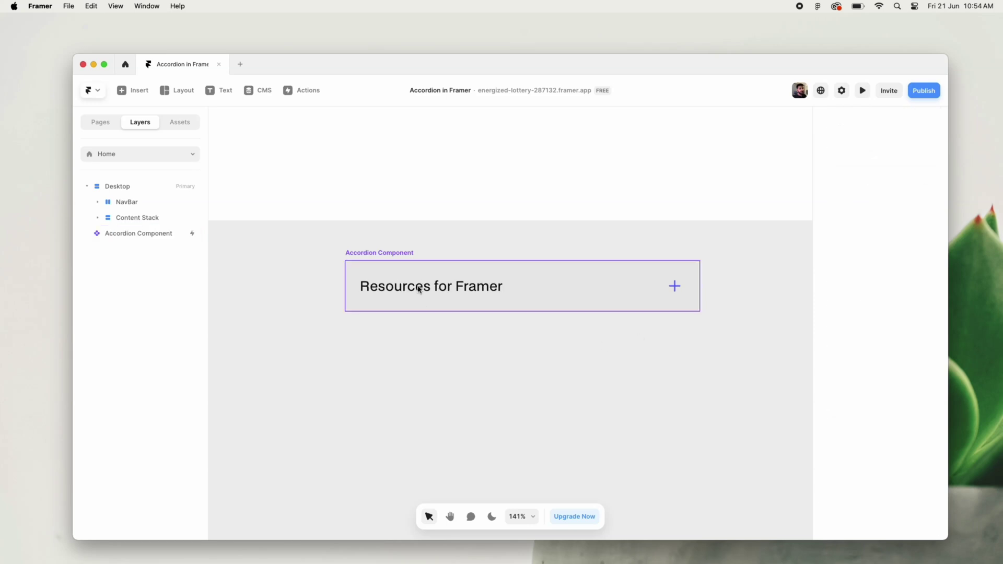
left_click(391, 258)
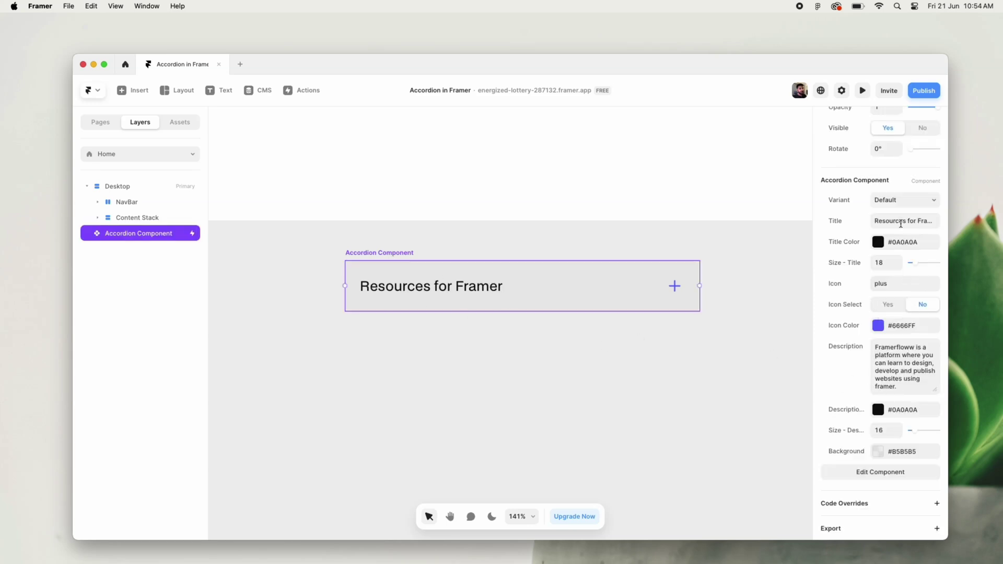
scroll(646, 455, "down", 5)
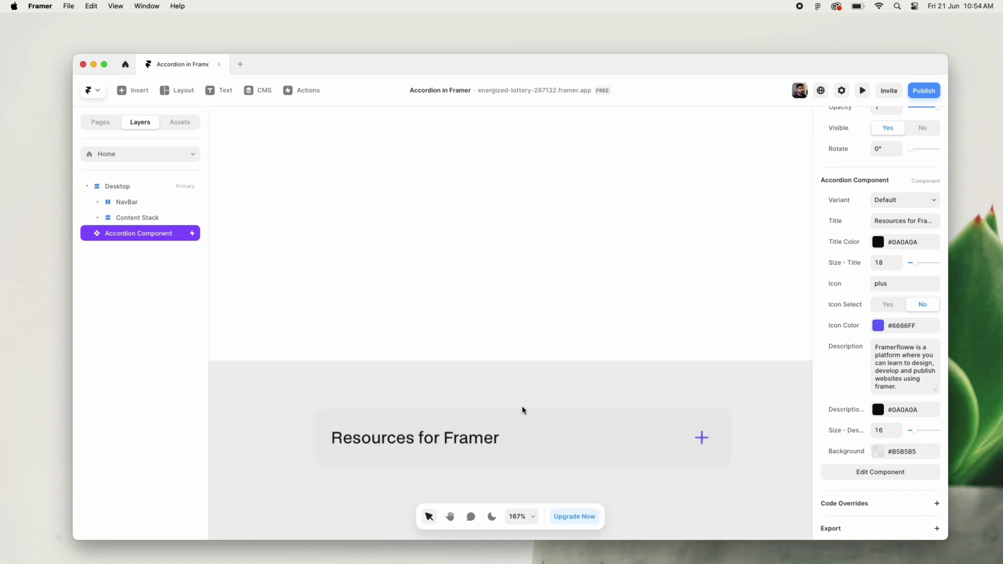
Paste two more accordion copies into the Content Stack below the hero text
scroll(514, 245, "up", 3)
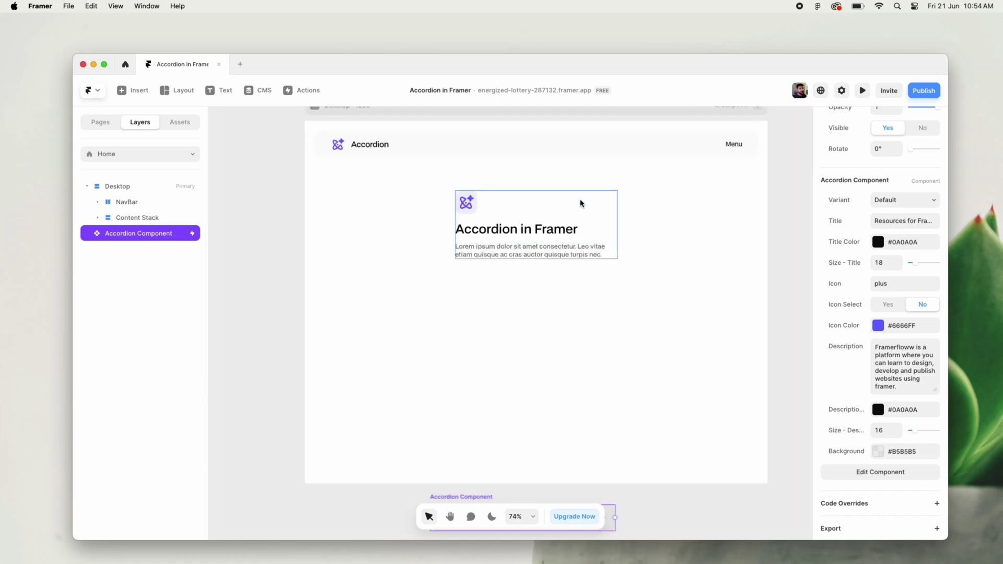
left_click(581, 202)
left_click(132, 218)
key("ctrl+v")
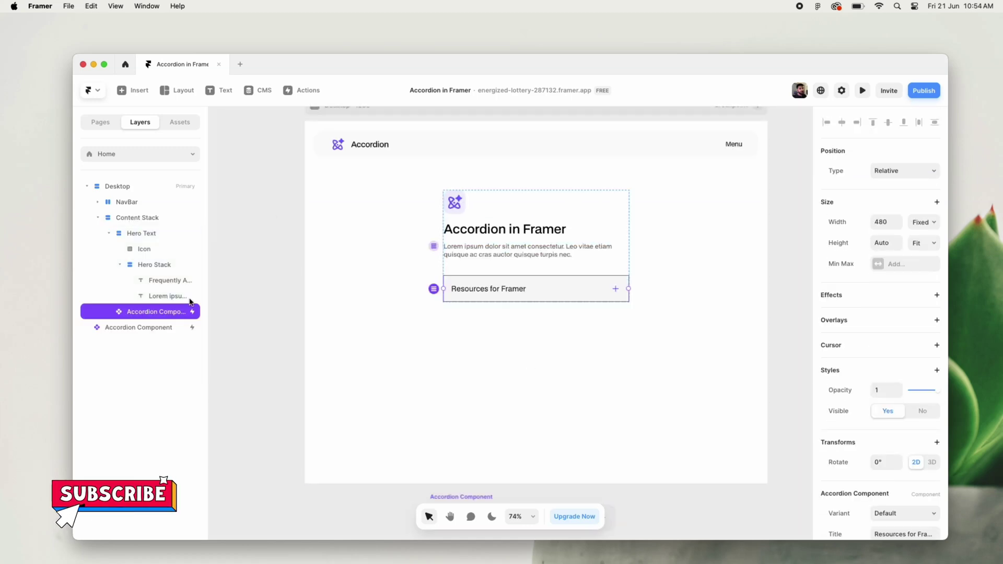
key("ctrl+v")
key("ctrl+v")
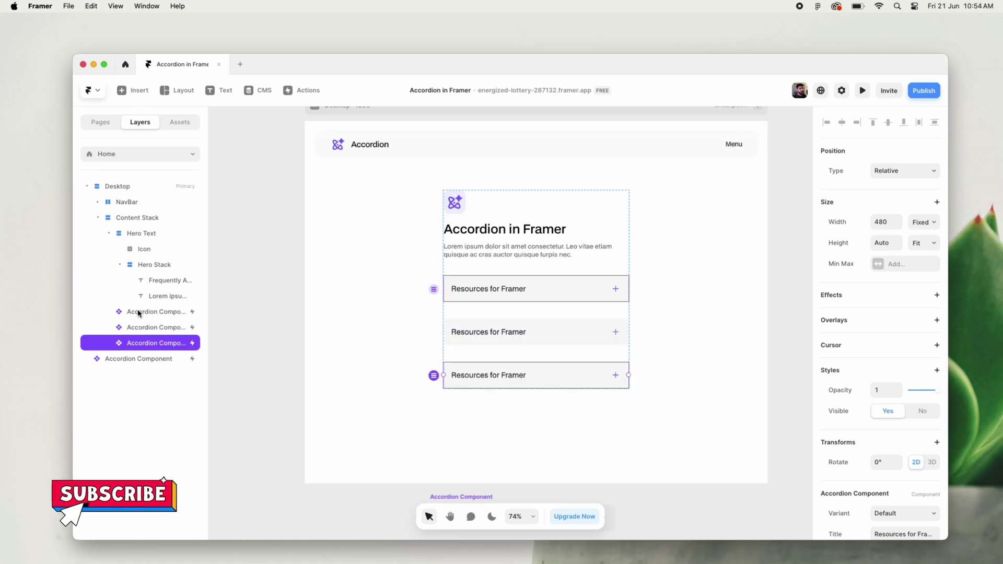
Wrap the three accordions in a Fit Content stack named 'Accordion Stack'
left_click(145, 313, "shift")
right_click(145, 313)
left_click(189, 439)
right_click(141, 312)
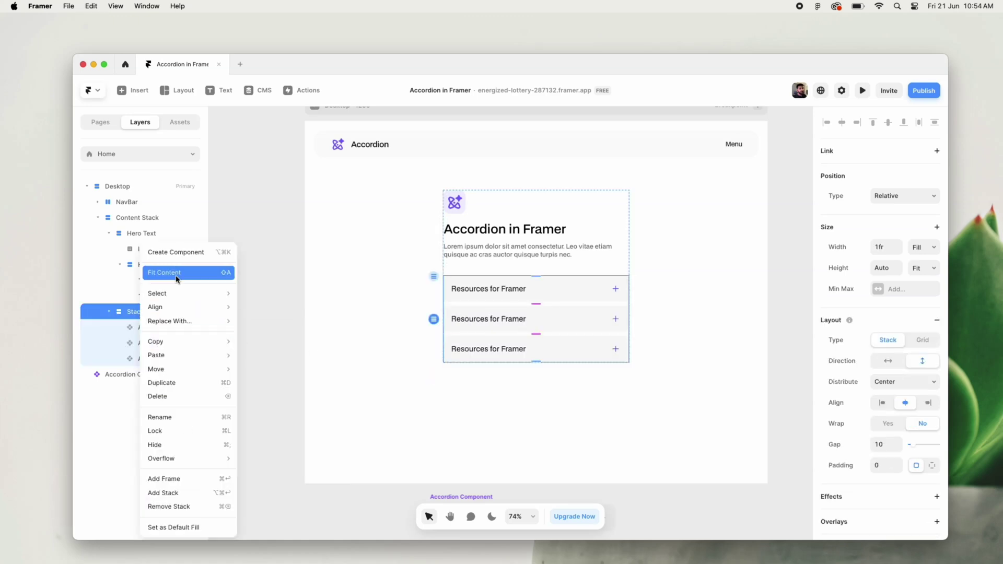
left_click(172, 332)
double_click(146, 312)
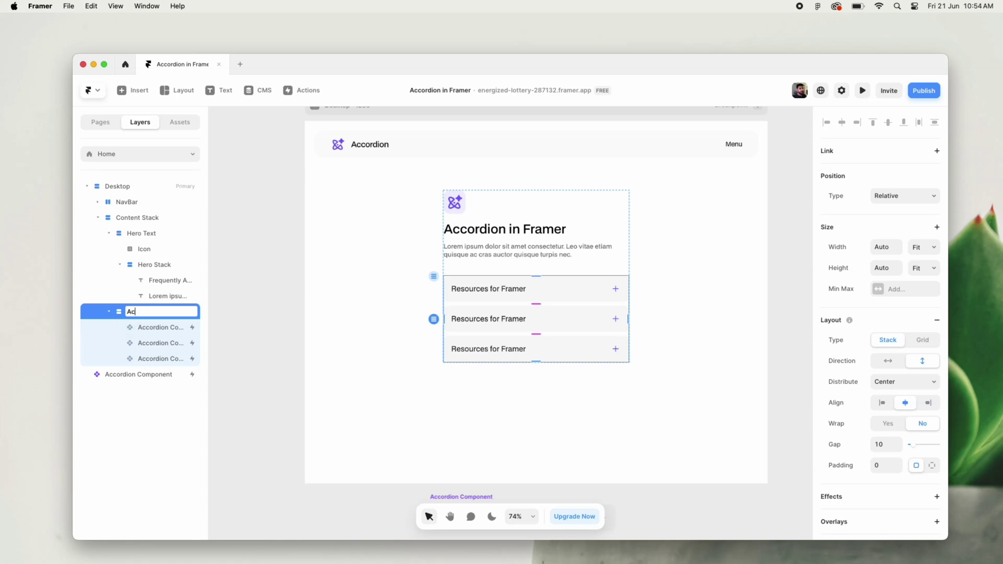
type("Accordion Stack")
key("Escape")
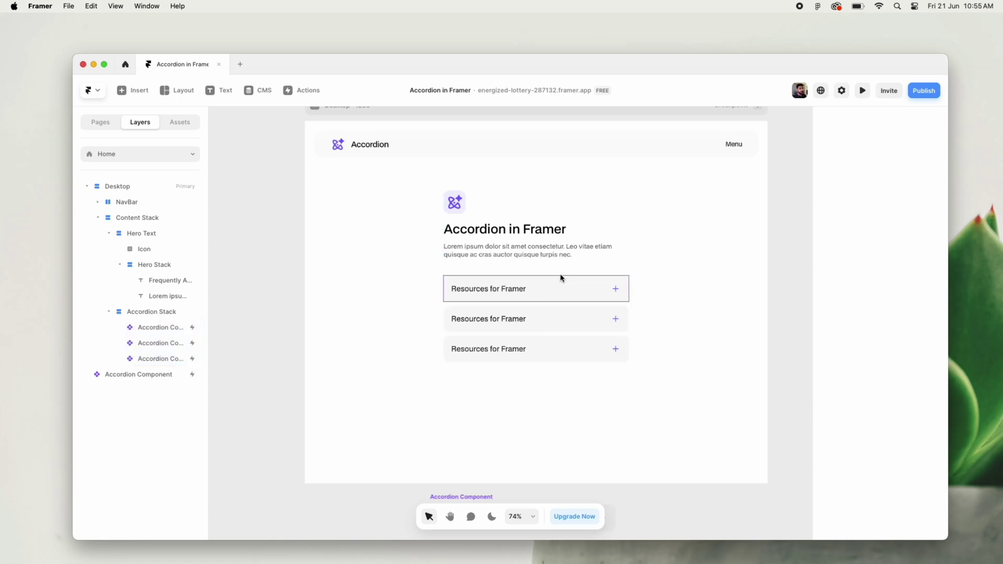
Preview the Desktop page and publish the latest changes as a site update
left_click(562, 293)
left_click(370, 225)
scroll(339, 204, "up", 2)
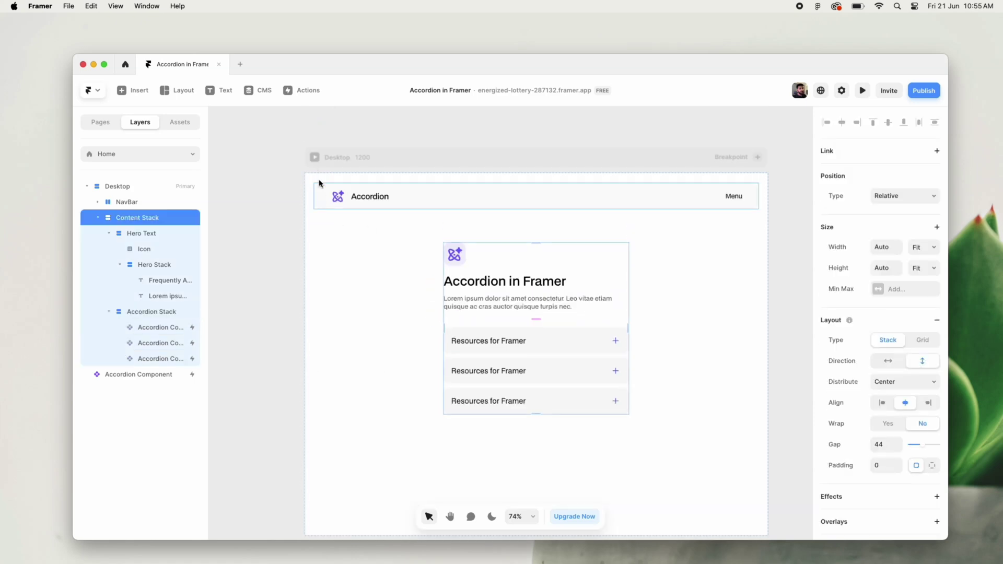
left_click(321, 156)
key("super+p")
left_click(915, 97)
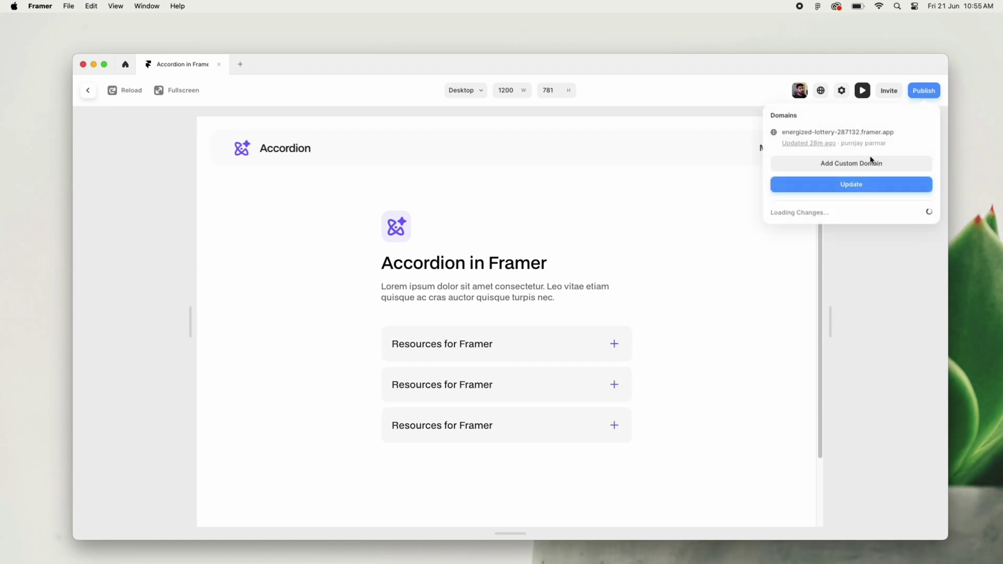
left_click(851, 184)
On the live framer.app site, expand and collapse the first accordion, then expand the third
left_click(805, 134)
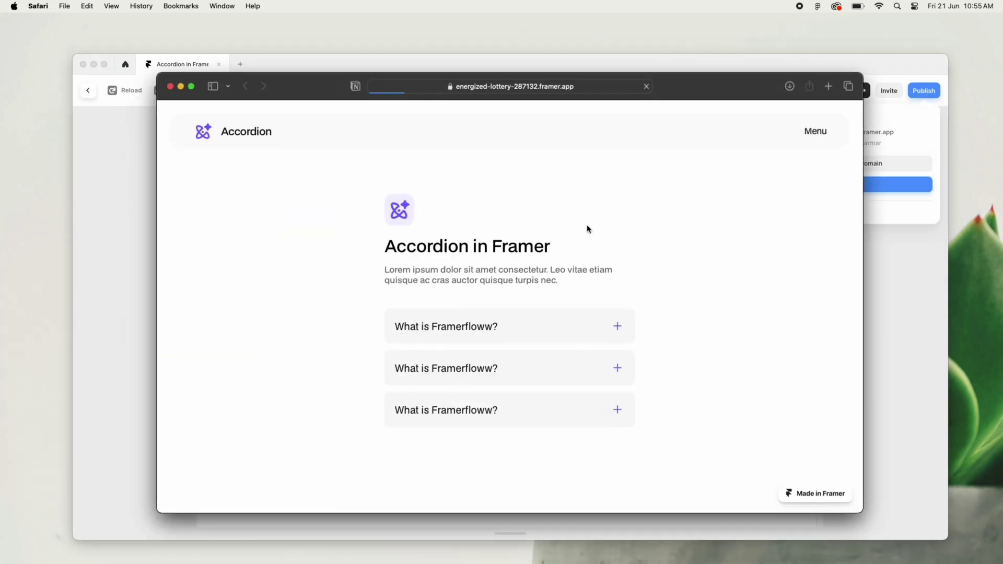
left_click(612, 328)
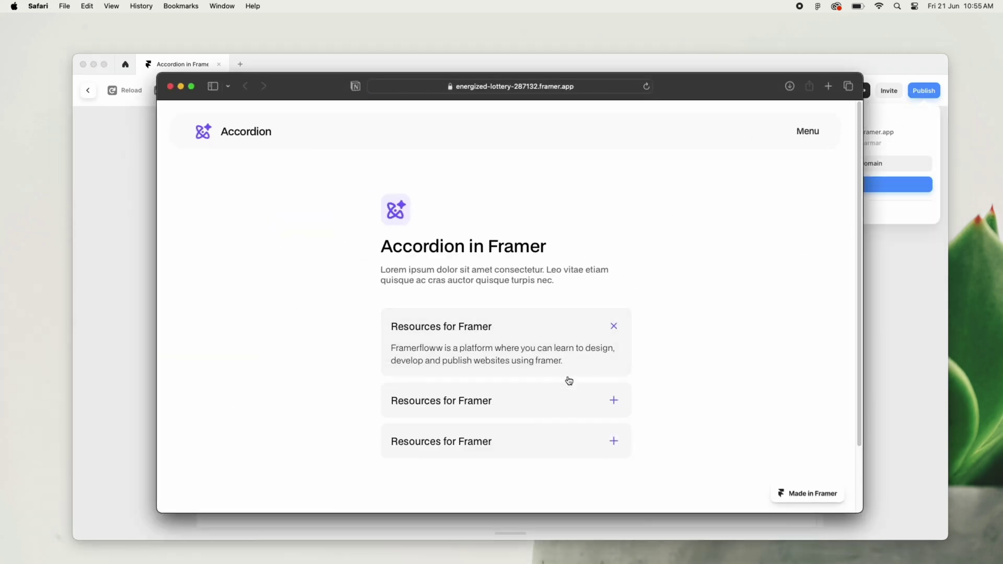
left_click(626, 332)
left_click(617, 408)
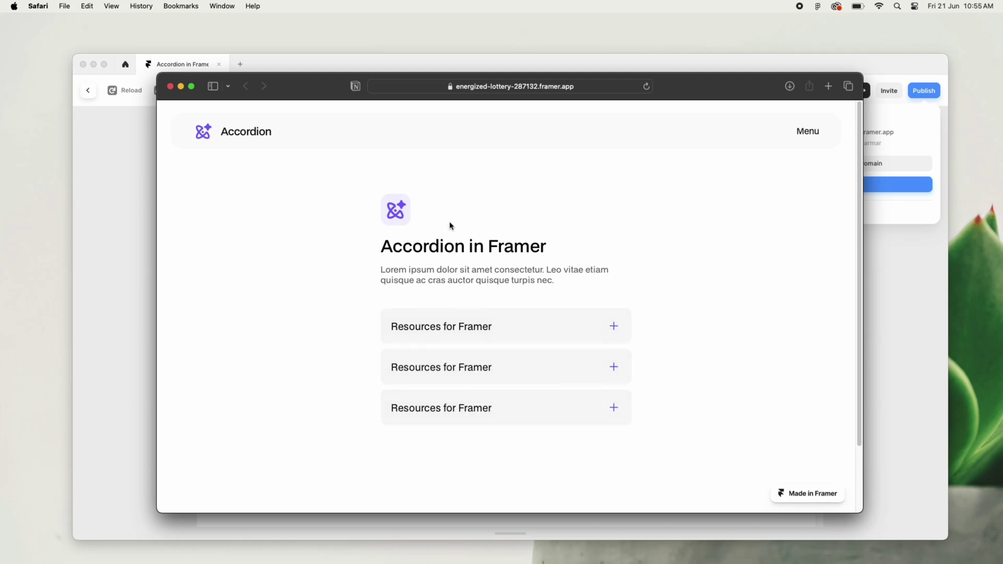